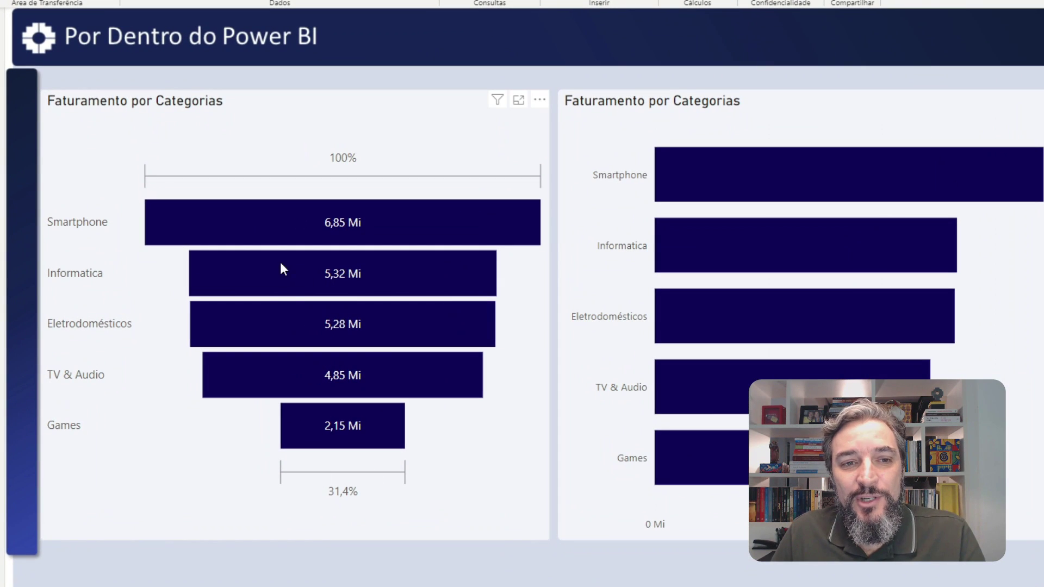
# - Outline the Smartphone and Games bars in the Faturamento por Categorias funnel to compare the first and last categories, then clear the marks
pyautogui.moveTo(282, 253)
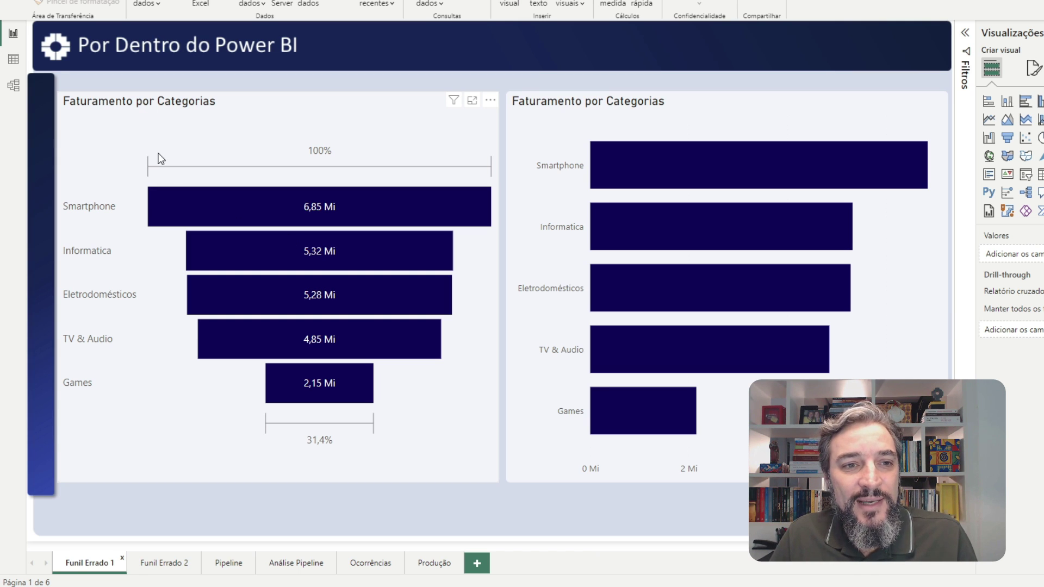
pyautogui.hotkey('ctrl', '2')
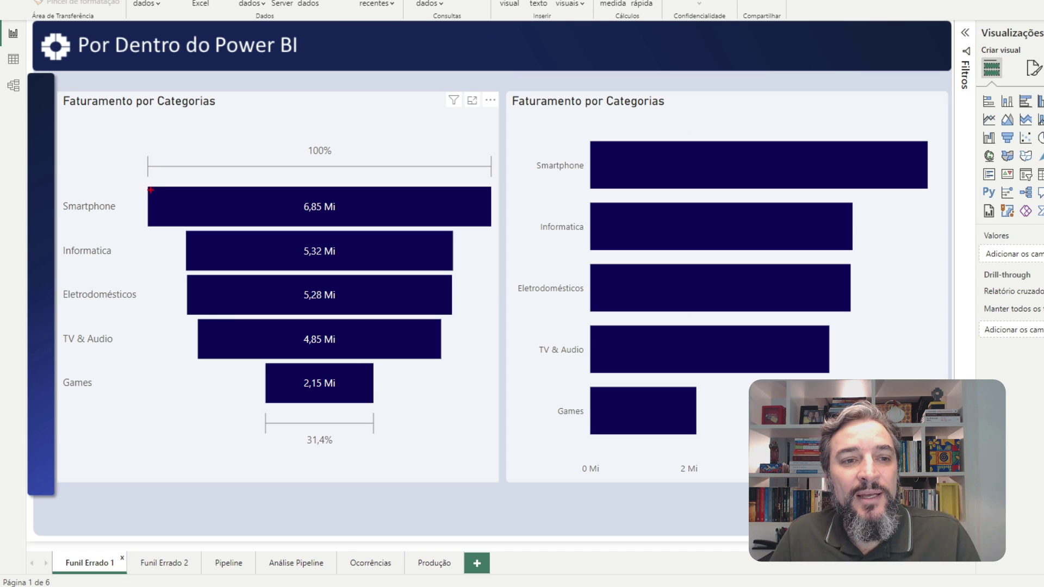
pyautogui.moveTo(144, 183)
pyautogui.mouseDown()
pyautogui.moveTo(419, 240)
pyautogui.moveTo(495, 228)
pyautogui.mouseUp()
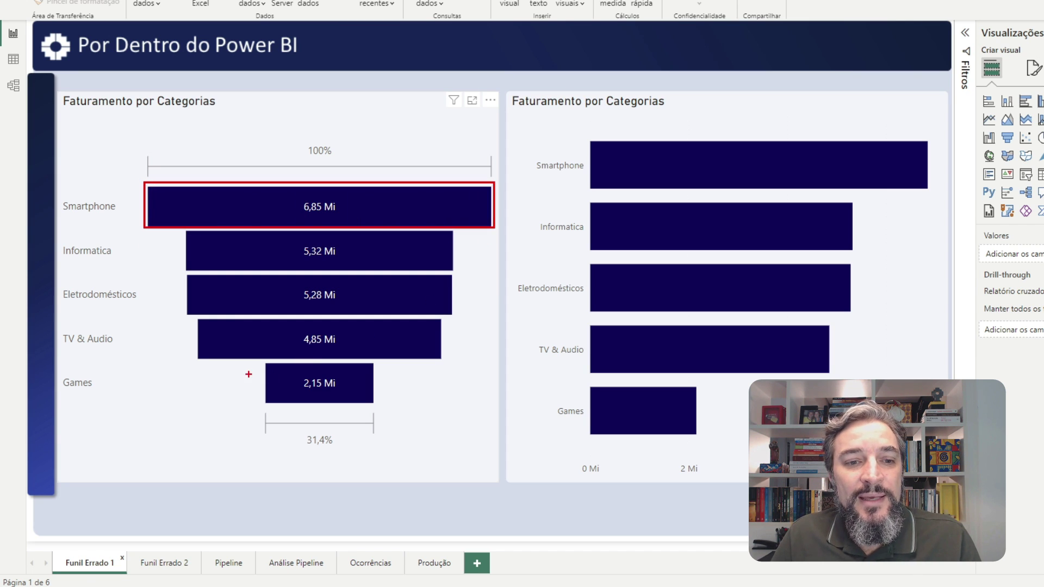
pyautogui.moveTo(265, 360)
pyautogui.mouseDown()
pyautogui.moveTo(367, 413)
pyautogui.moveTo(375, 407)
pyautogui.mouseUp()
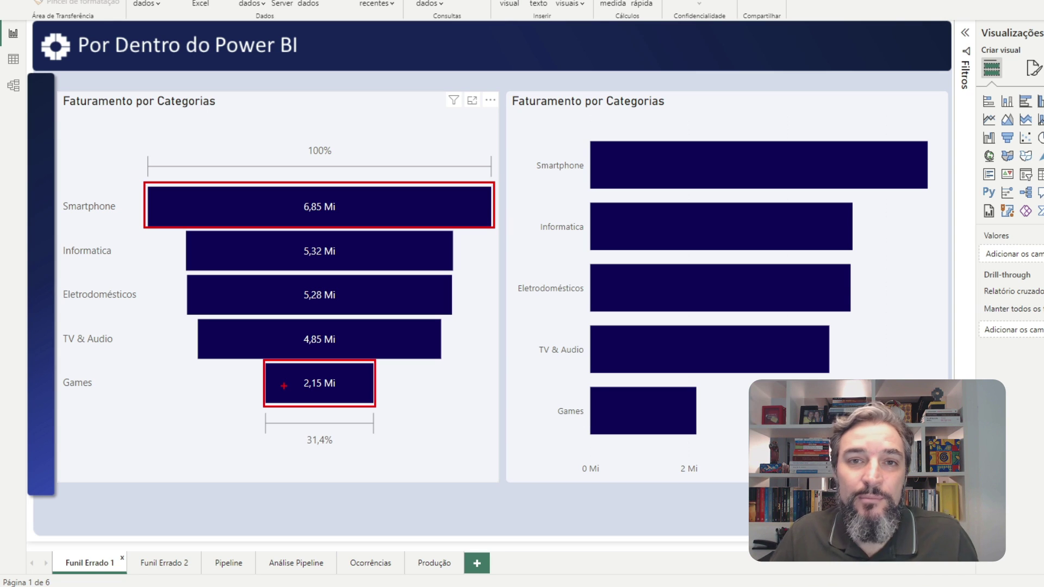
pyautogui.press('Escape')
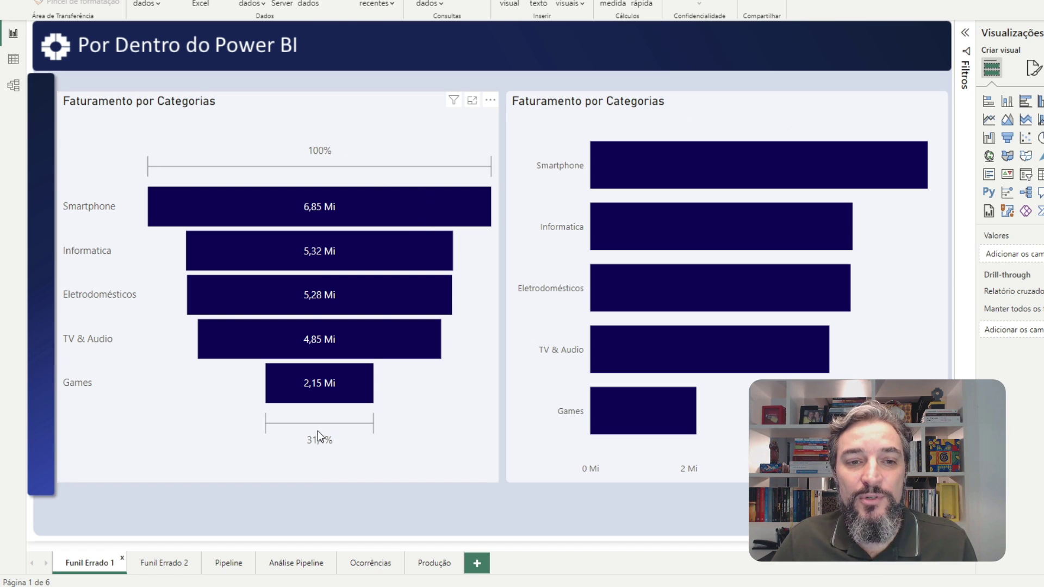
# - Inspect the Informatica and Eletrodomésticos funnel tooltips and outline the Percentual do primeiro and Percentual do anterior rows
pyautogui.moveTo(362, 255)
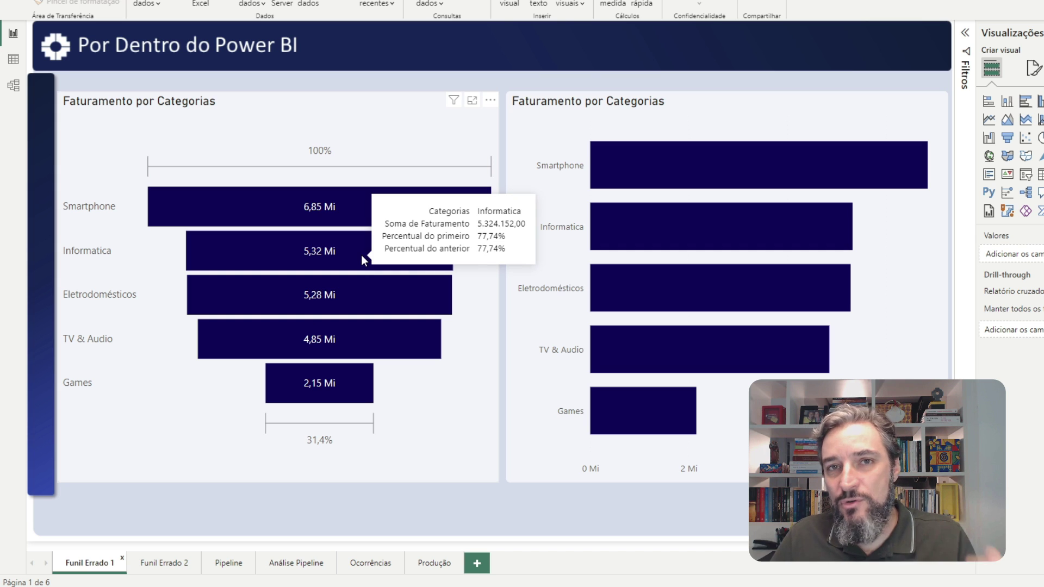
pyautogui.moveTo(360, 282)
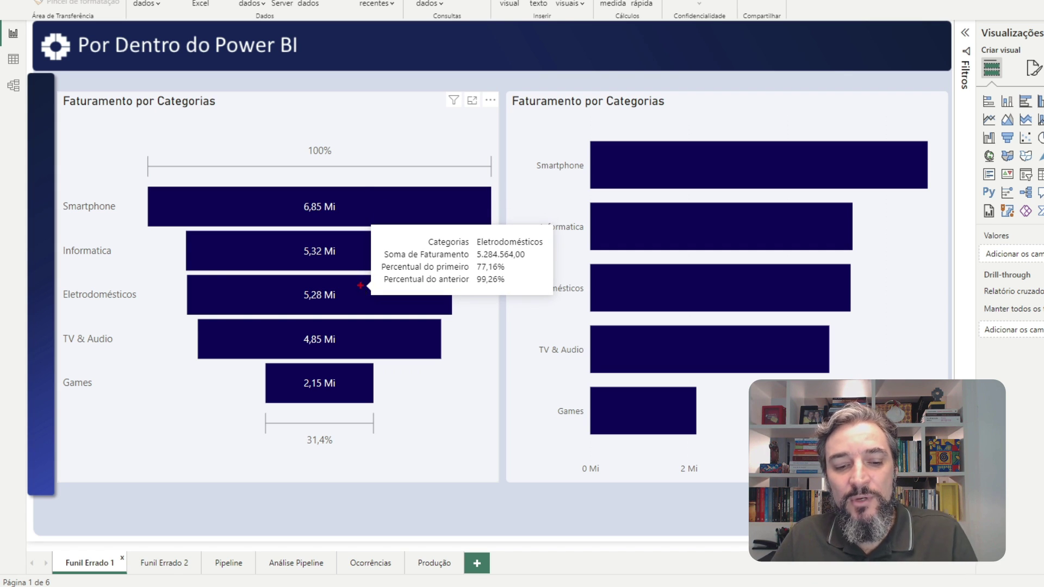
pyautogui.moveTo(374, 259); pyautogui.dragTo(514, 294)
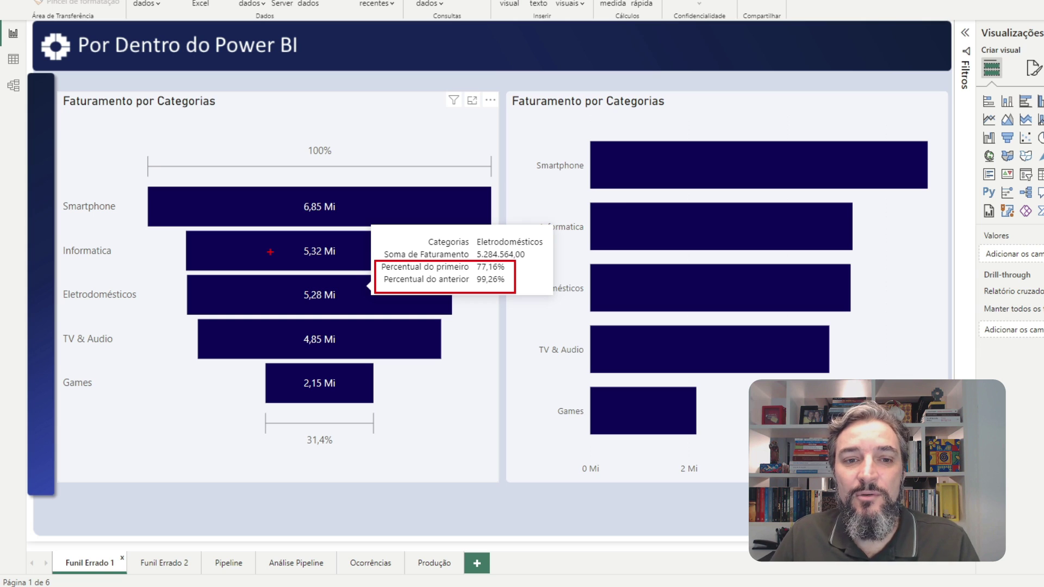
pyautogui.press('Escape')
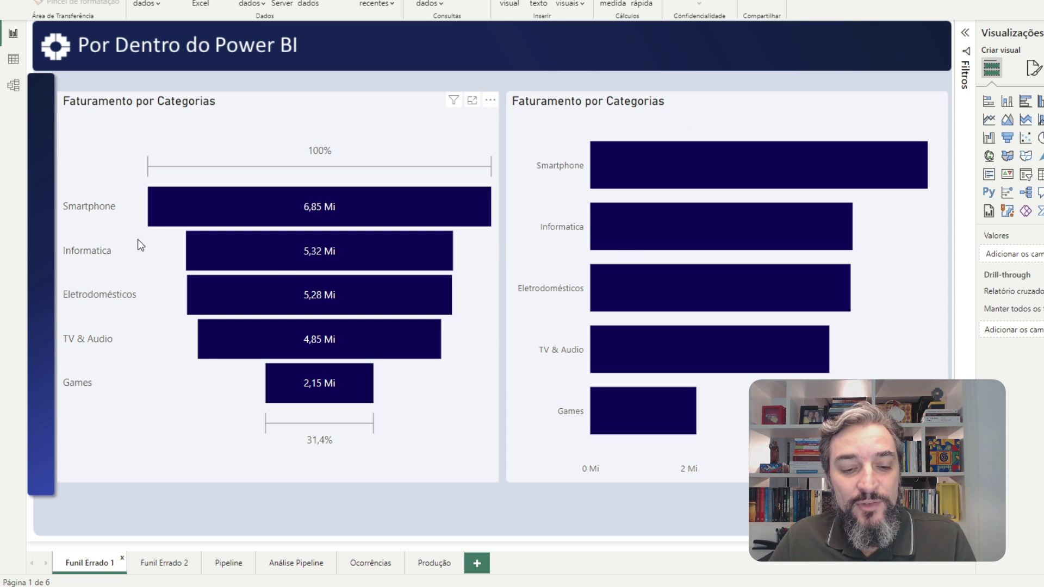
# - Outline the gaps beside the Informatica bar in both the funnel and the bar chart to compare them, then clear the marks
pyautogui.moveTo(147, 232); pyautogui.dragTo(186, 273)
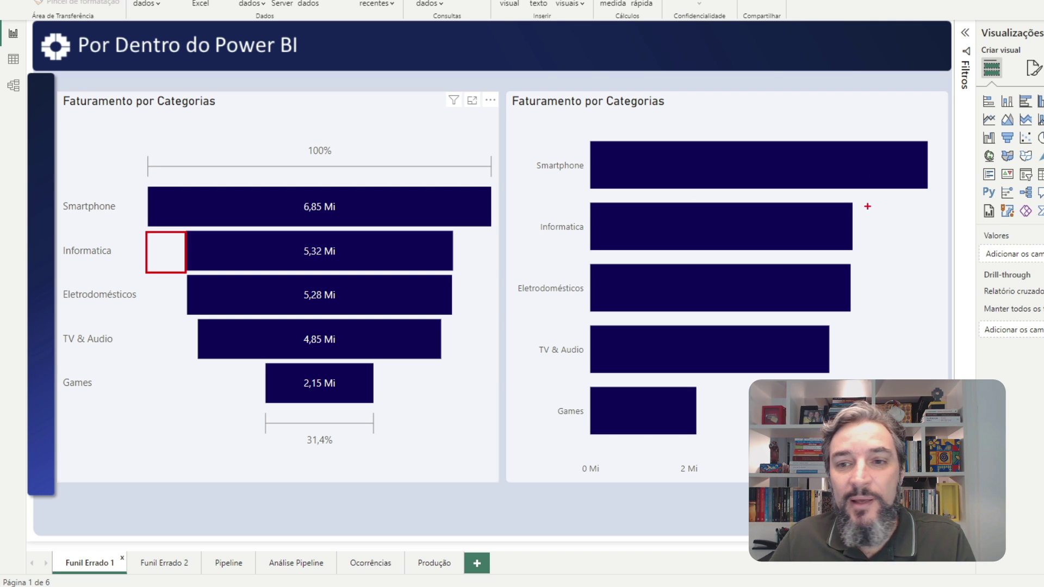
pyautogui.moveTo(852, 204); pyautogui.dragTo(890, 248)
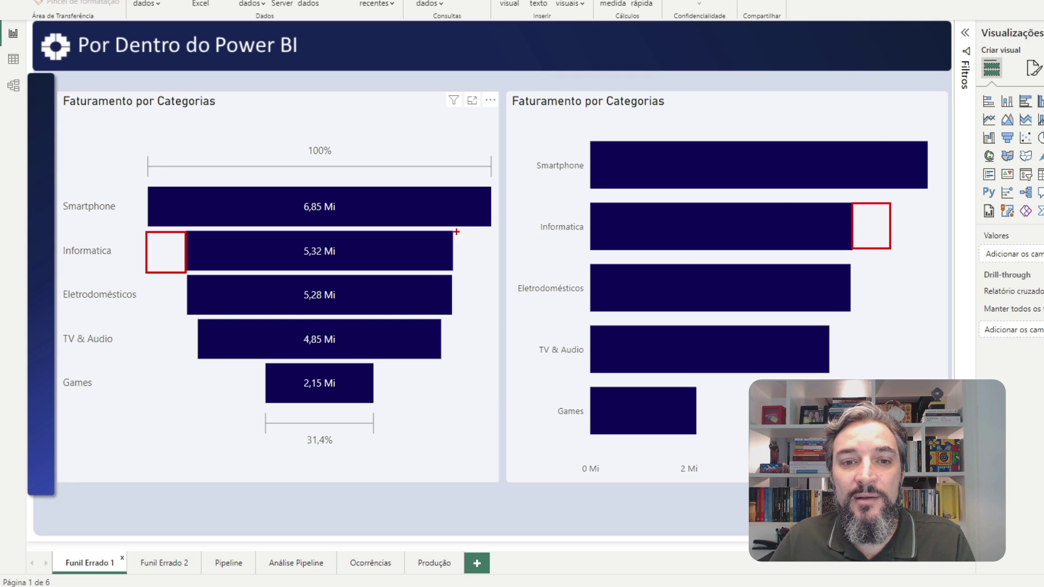
pyautogui.moveTo(453, 231); pyautogui.dragTo(490, 272)
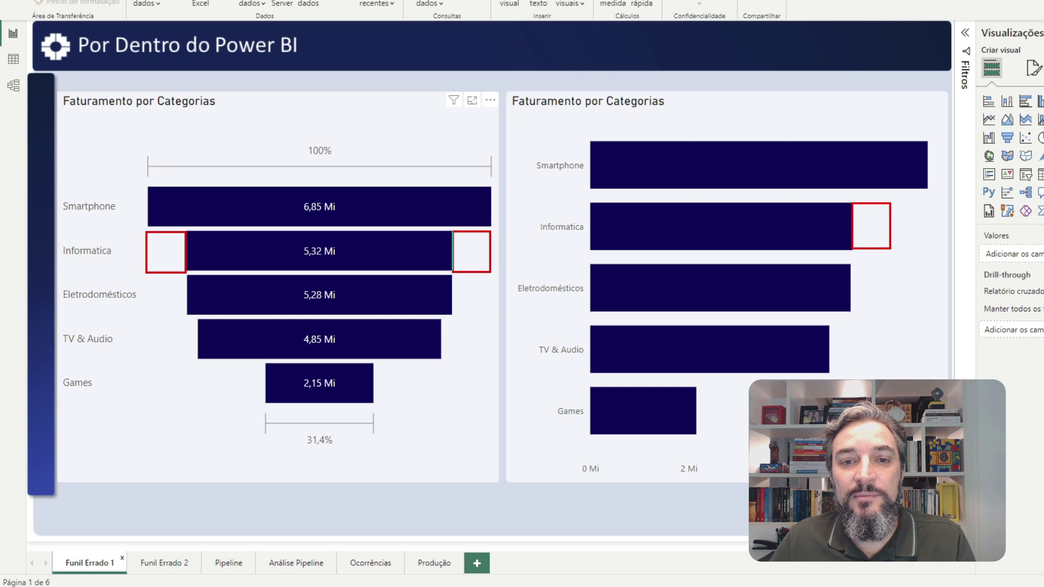
pyautogui.moveTo(892, 203); pyautogui.dragTo(926, 250)
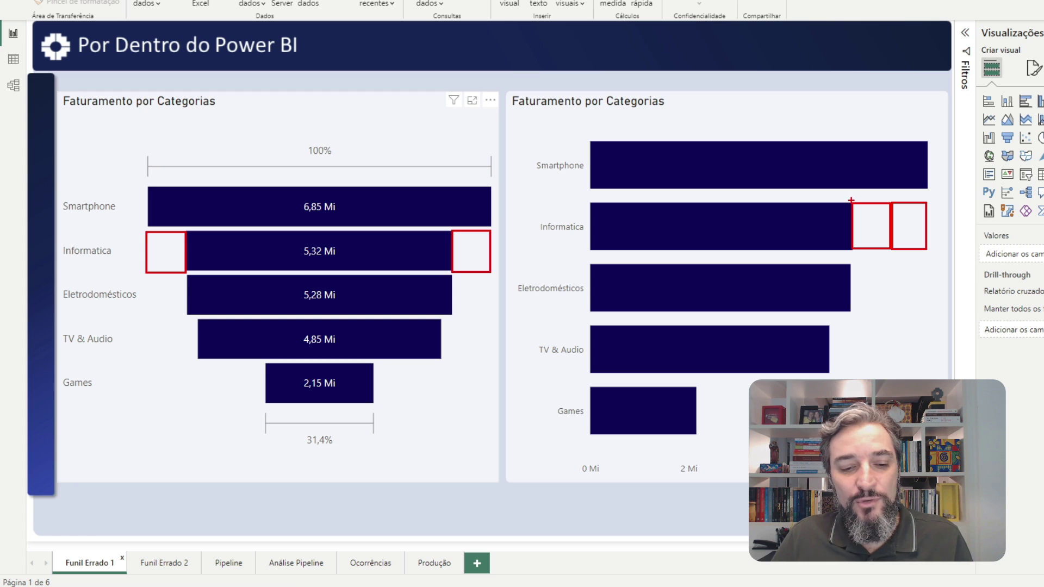
pyautogui.moveTo(851, 200); pyautogui.dragTo(930, 251)
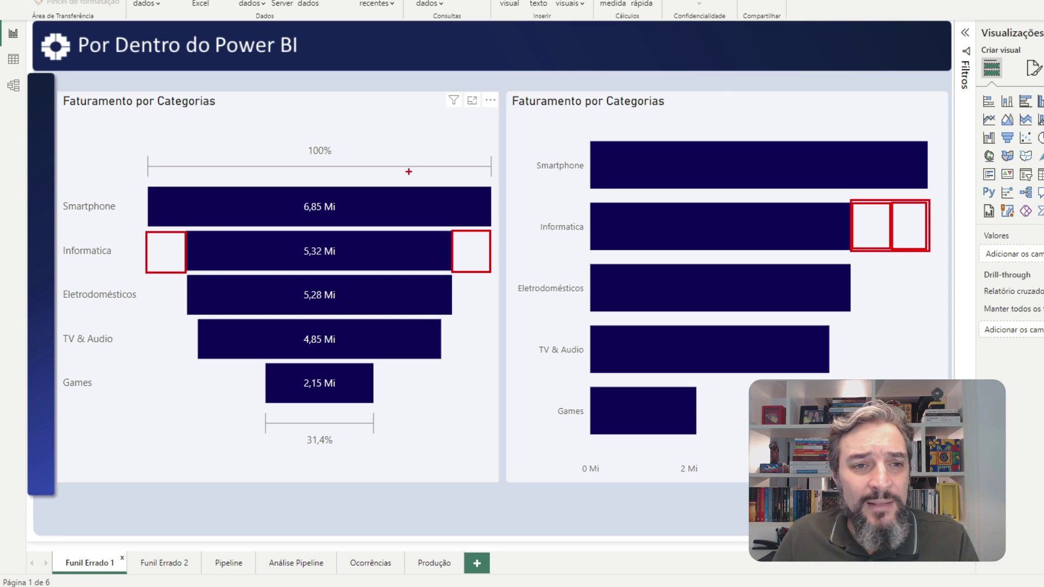
pyautogui.press('Escape')
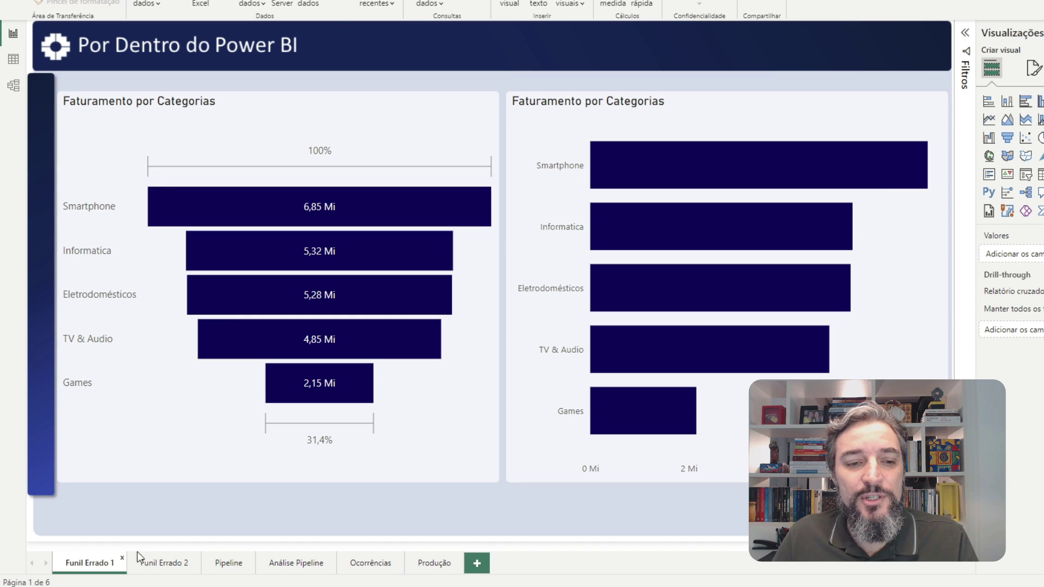
# - On the Funil Errado 2 page, convert the % por Browser bar chart to a pie chart
pyautogui.click(165, 565)
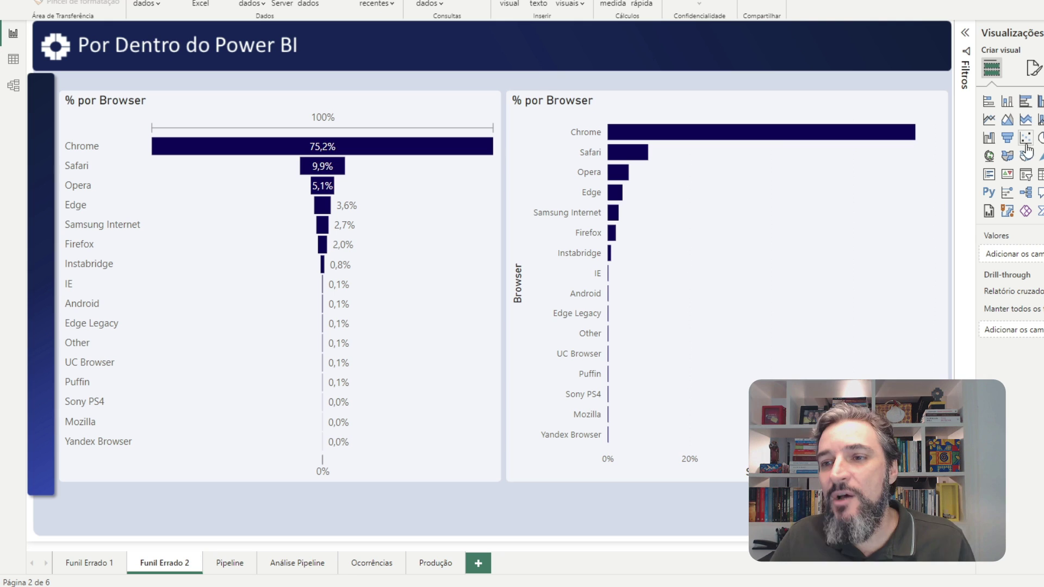
pyautogui.click(843, 115)
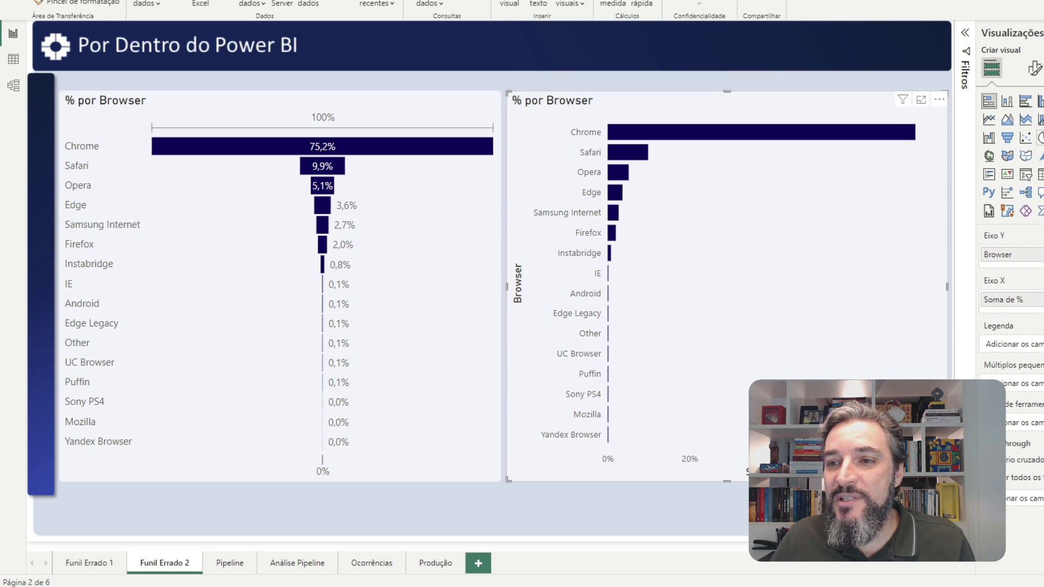
pyautogui.click(1039, 137)
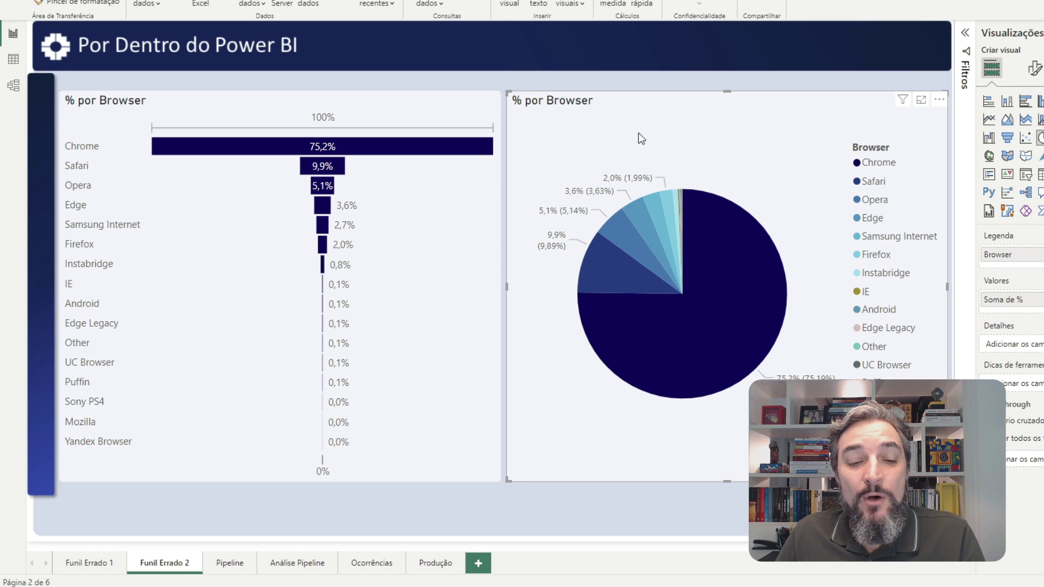
# - On the Pipeline page, inspect the Qualificação and Apresentação tooltips in the upper Oportunidades por Fase (errado) funnel
pyautogui.click(229, 566)
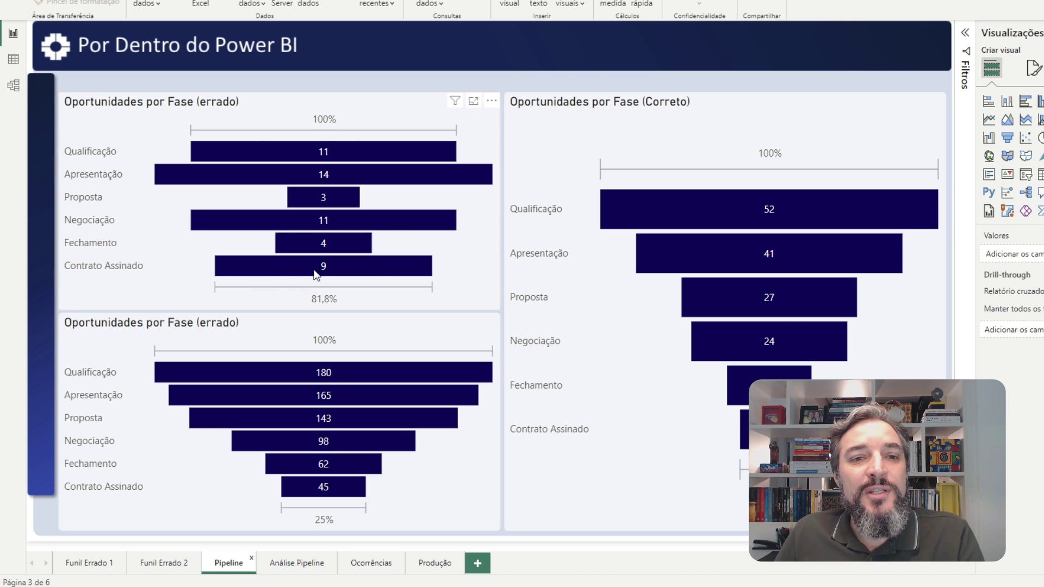
pyautogui.moveTo(341, 153)
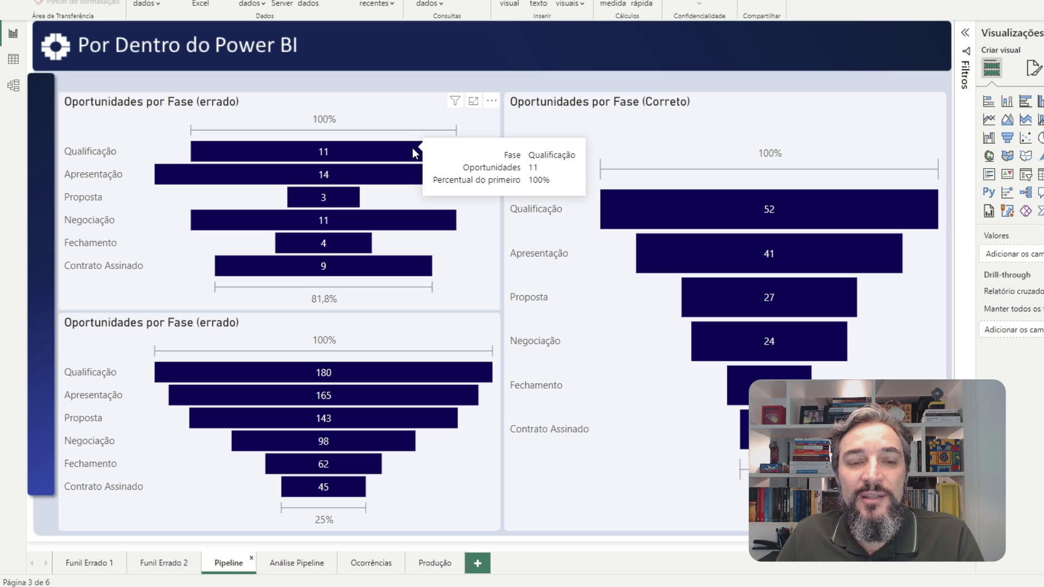
pyautogui.moveTo(385, 176)
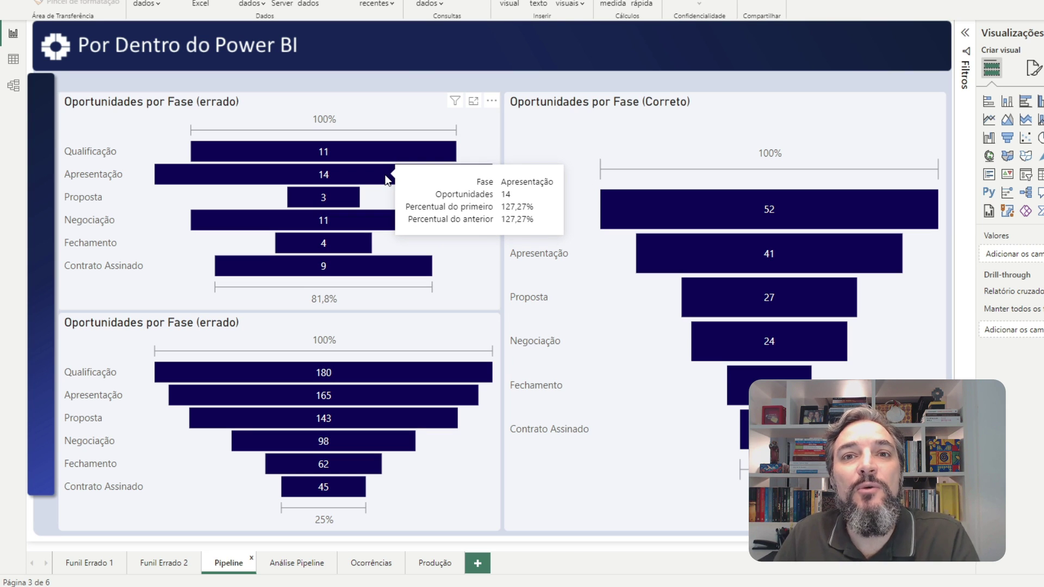
pyautogui.moveTo(292, 157)
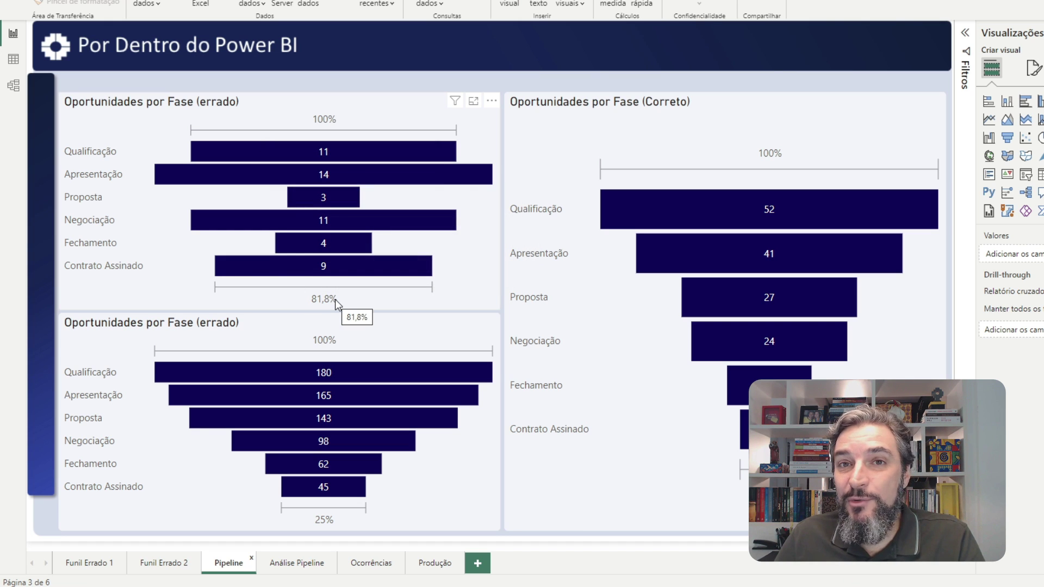
# - Outline the upper funnel's final conversion rate and its Contrato Assinado and Qualificação bars, then clear the marks
pyautogui.hotkey('ctrl', '2')
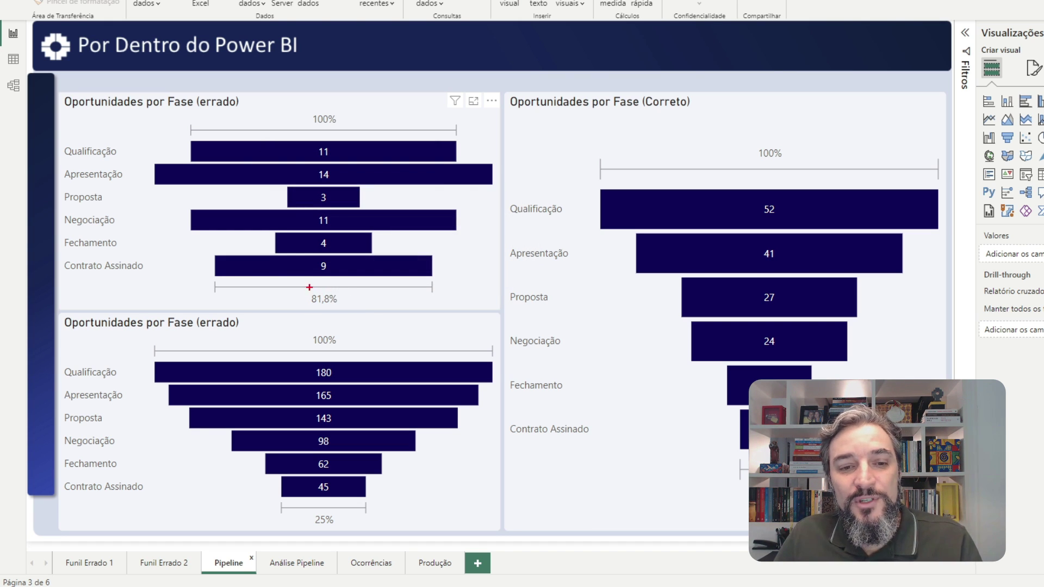
pyautogui.moveTo(282, 283); pyautogui.dragTo(356, 308)
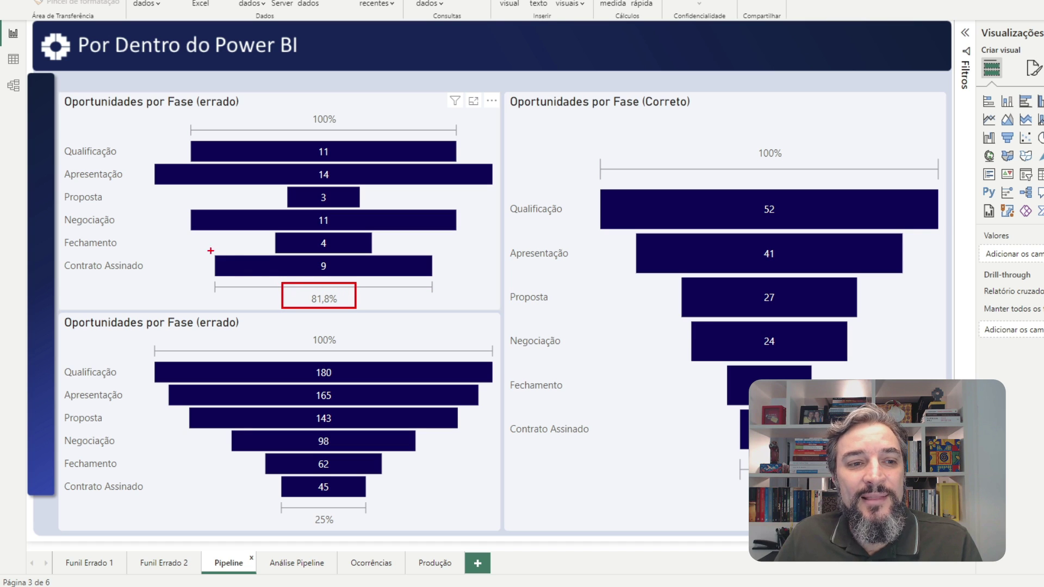
pyautogui.moveTo(200, 250); pyautogui.dragTo(446, 278)
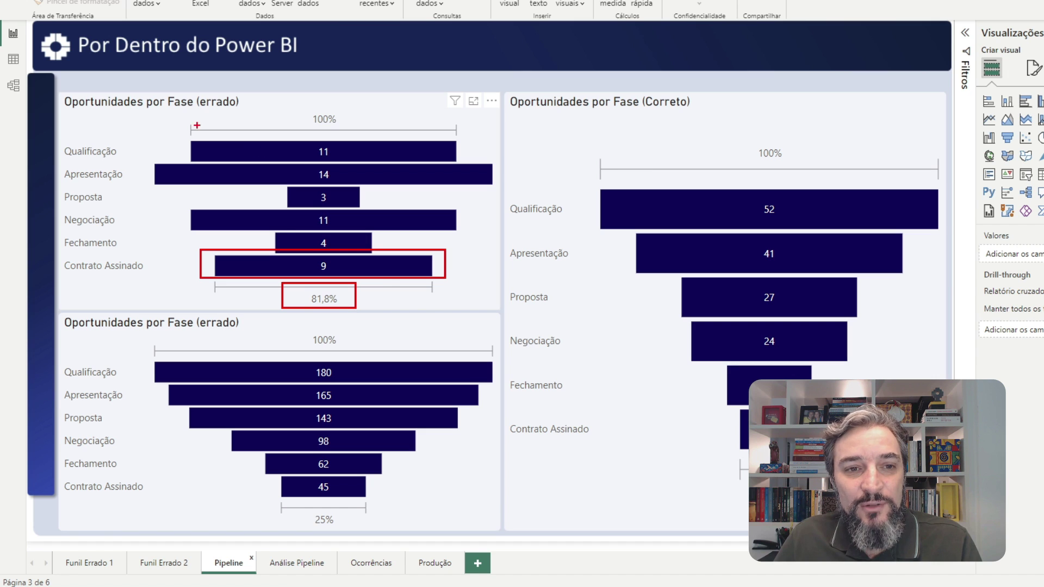
pyautogui.moveTo(168, 106); pyautogui.dragTo(469, 165)
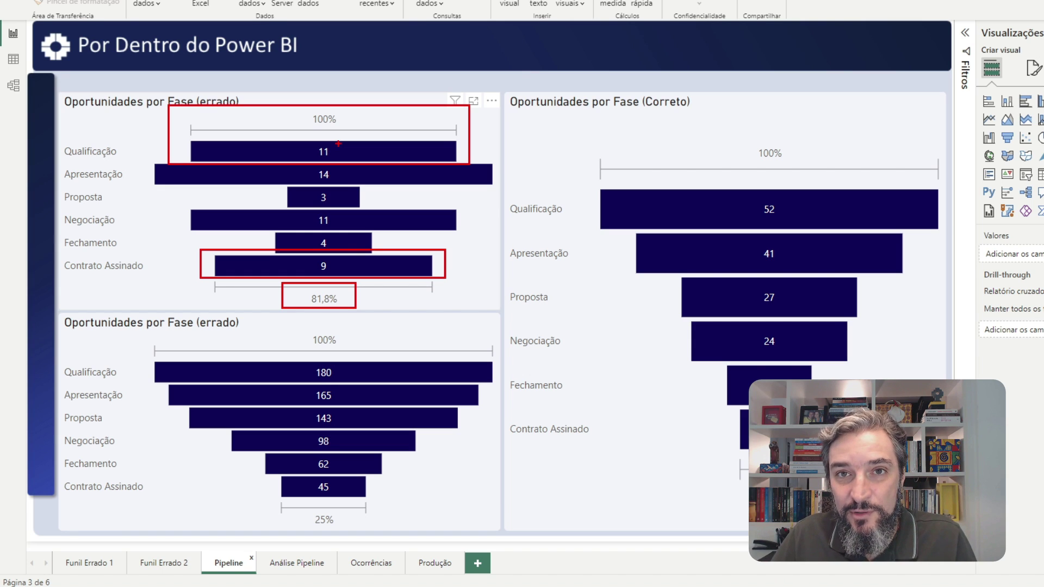
pyautogui.press('Escape')
pyautogui.moveTo(345, 154)
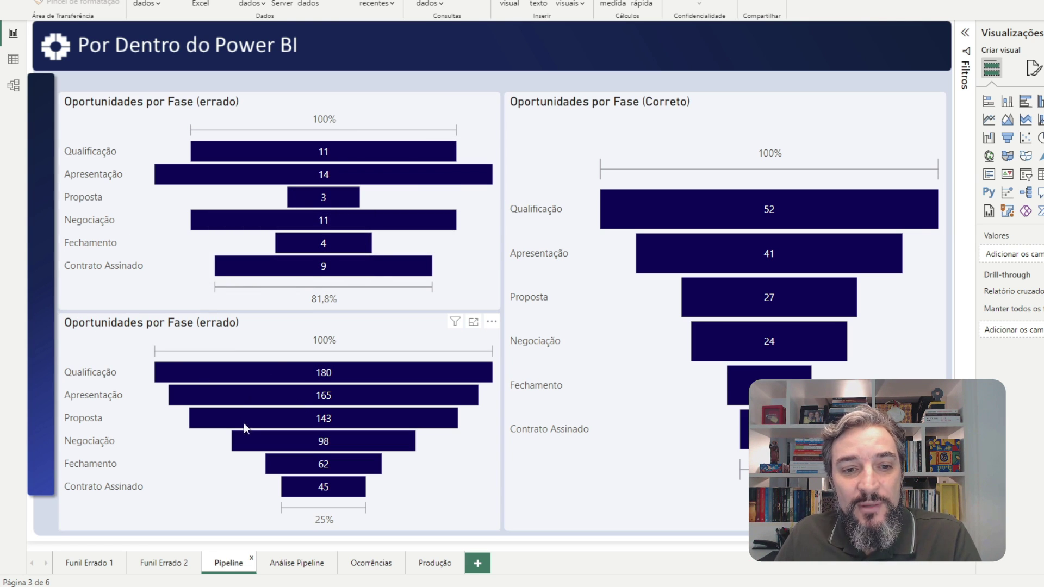
# - Inspect the Negociação, Contrato Assinado and Qualificação bars in the lower Oportunidades por Fase (errado) funnel
pyautogui.moveTo(368, 435)
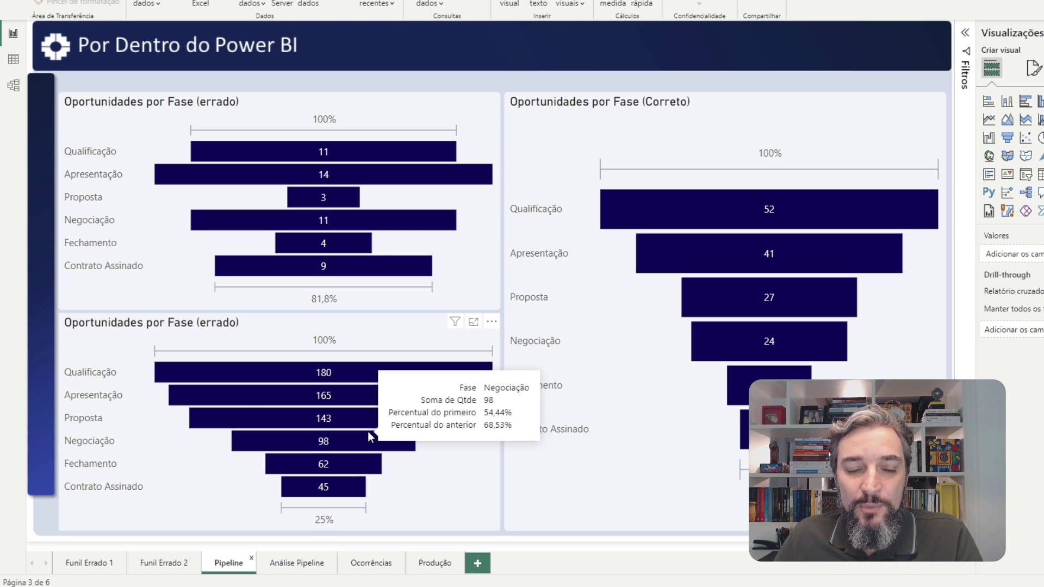
pyautogui.moveTo(333, 495)
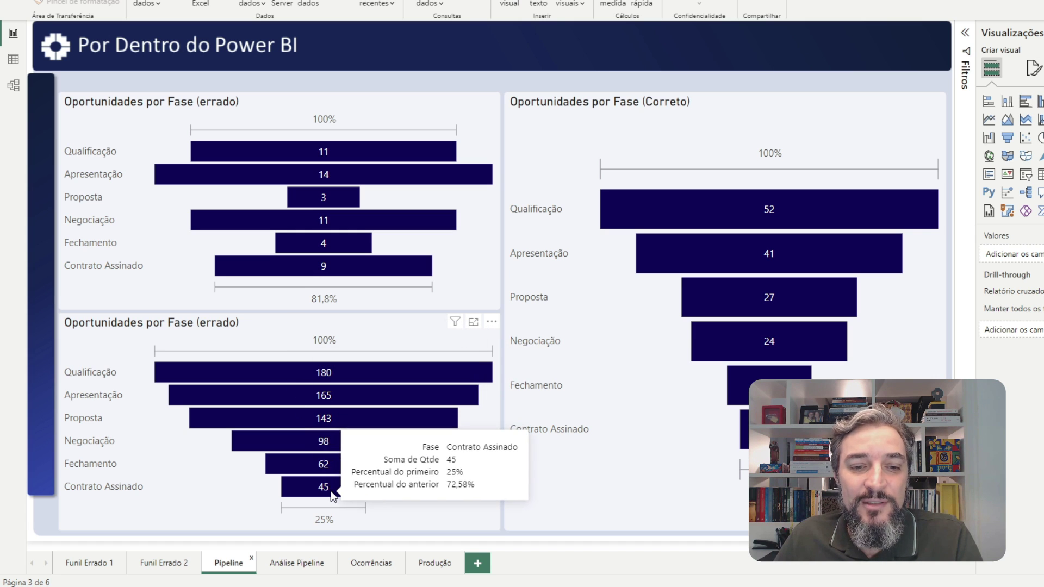
pyautogui.moveTo(303, 381)
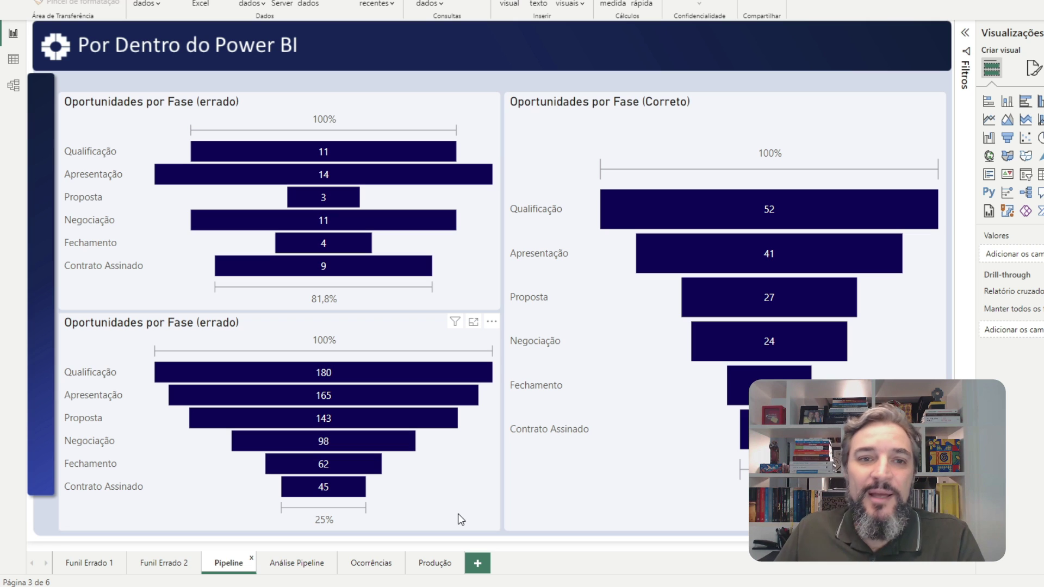
# - Inspect the upper Oportunidades por Fase (errado) funnel, and the Proposta and Qualificação bars in the Oportunidades por Fase (Correto) funnel
pyautogui.click(389, 100)
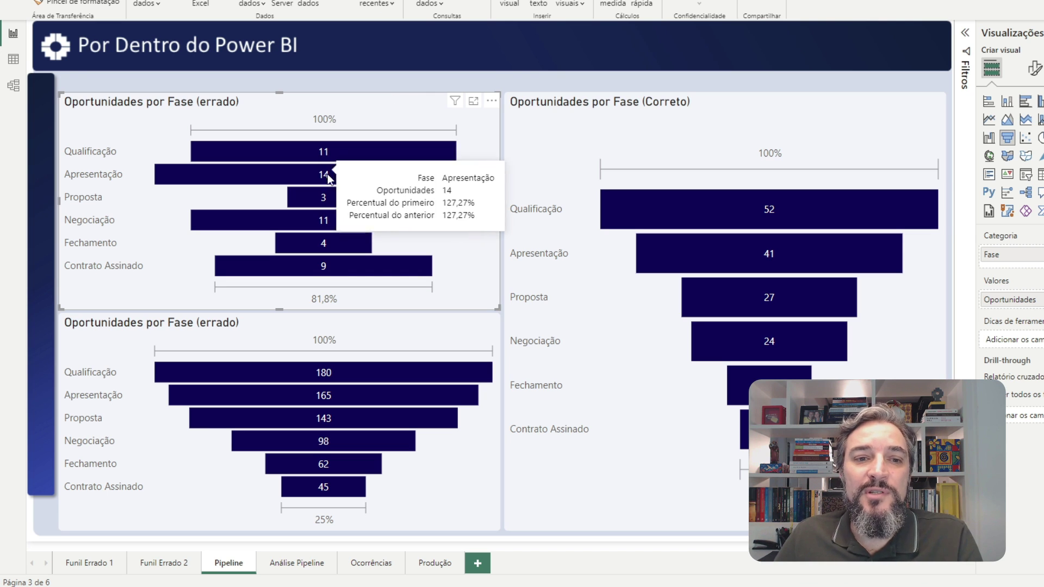
pyautogui.moveTo(345, 275)
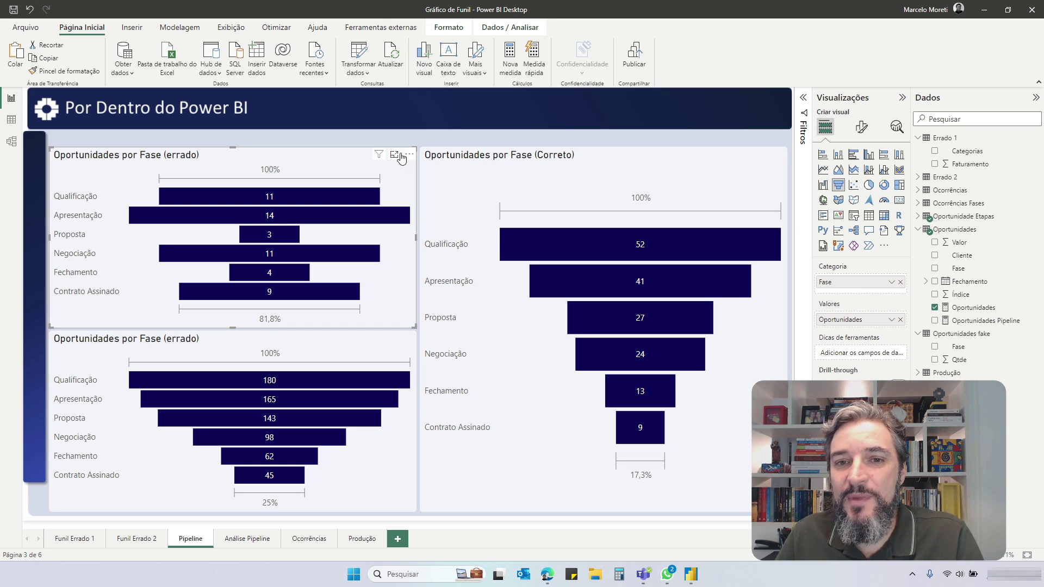
pyautogui.moveTo(648, 309)
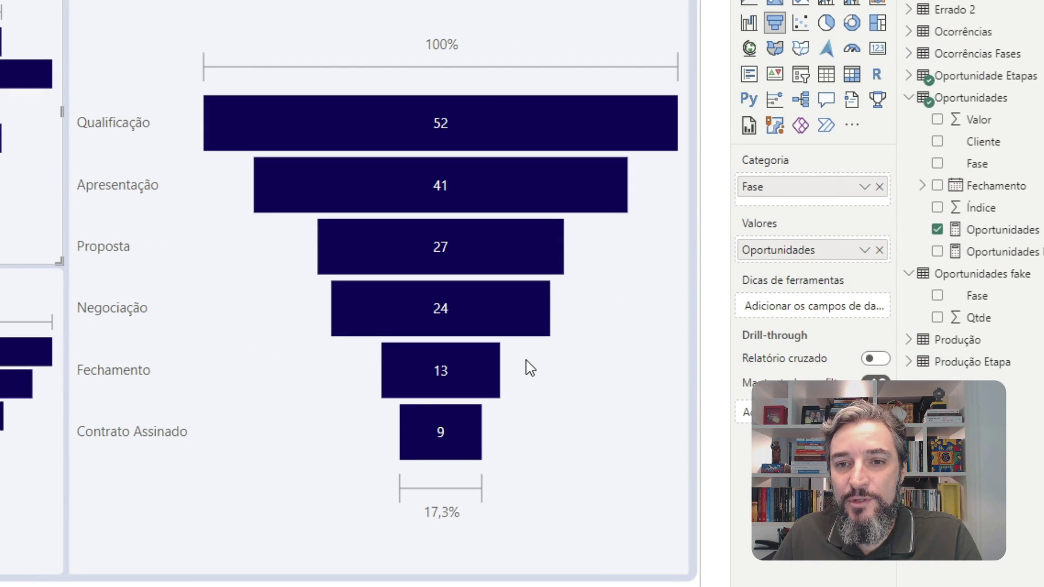
pyautogui.moveTo(577, 138)
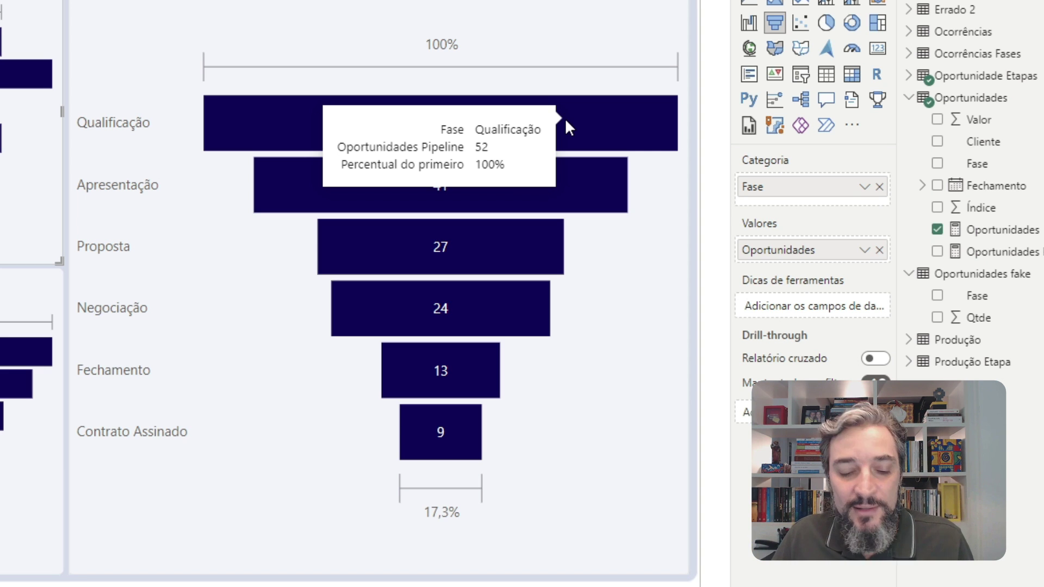
# - Outline both ends of the Correto funnel's Qualificação bar that extend beyond Apresentação, then clear the marks
pyautogui.hotkey('ctrl', '2')
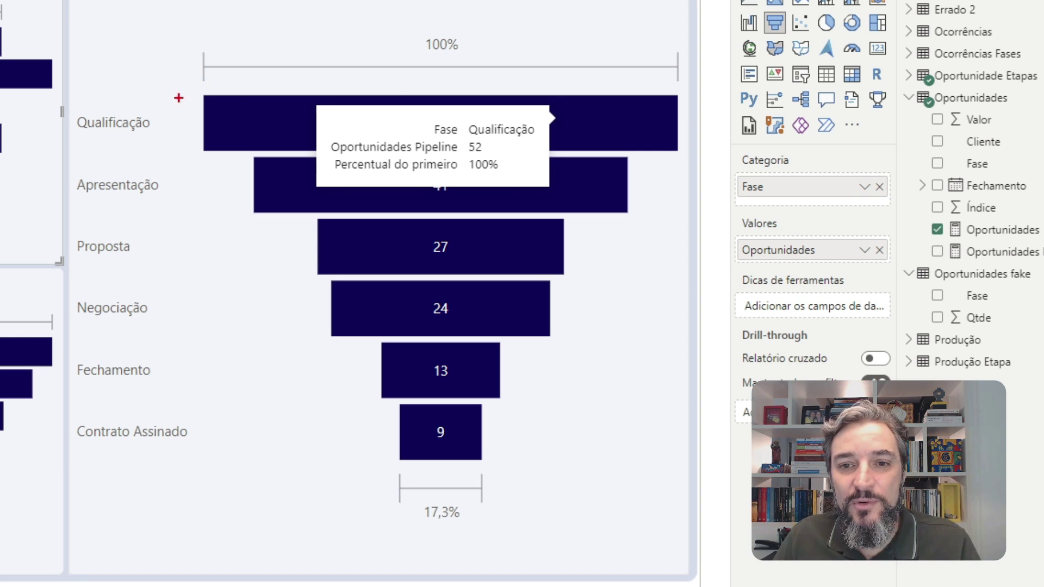
pyautogui.moveTo(201, 93)
pyautogui.mouseDown()
pyautogui.moveTo(245, 163)
pyautogui.moveTo(257, 162)
pyautogui.mouseUp()
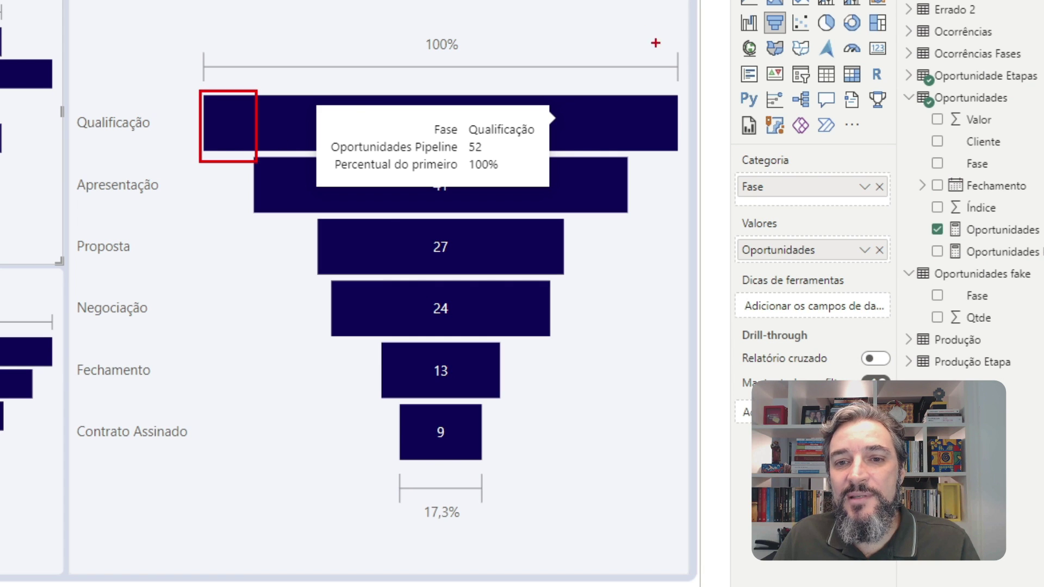
pyautogui.moveTo(624, 85); pyautogui.dragTo(679, 162)
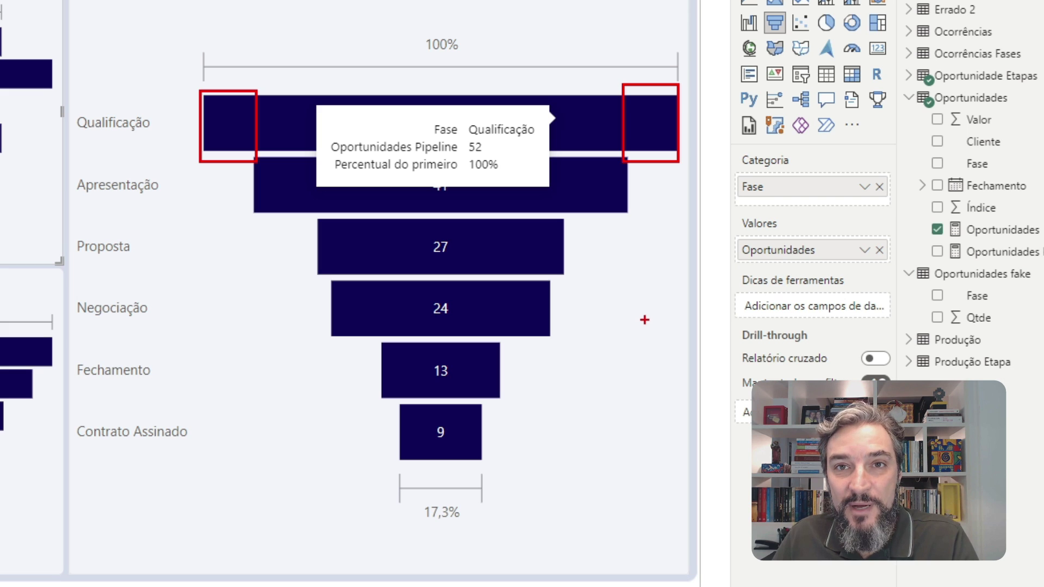
pyautogui.press('Escape')
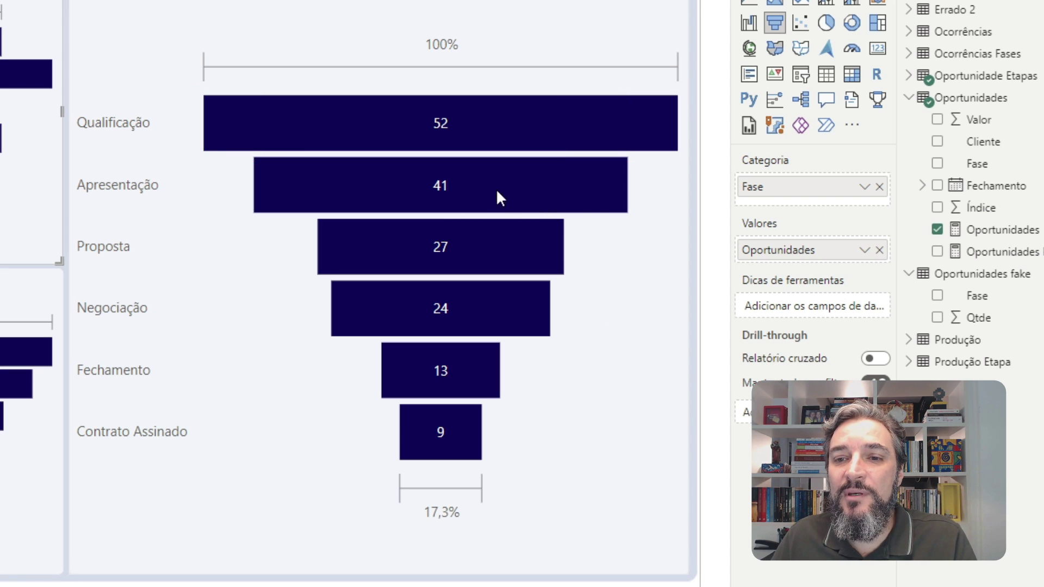
# - Outline the part of Qualificação that overlaps Apresentação in the Correto funnel, clear the mark and inspect the Apresentação tooltip
pyautogui.hotkey('ctrl', '2')
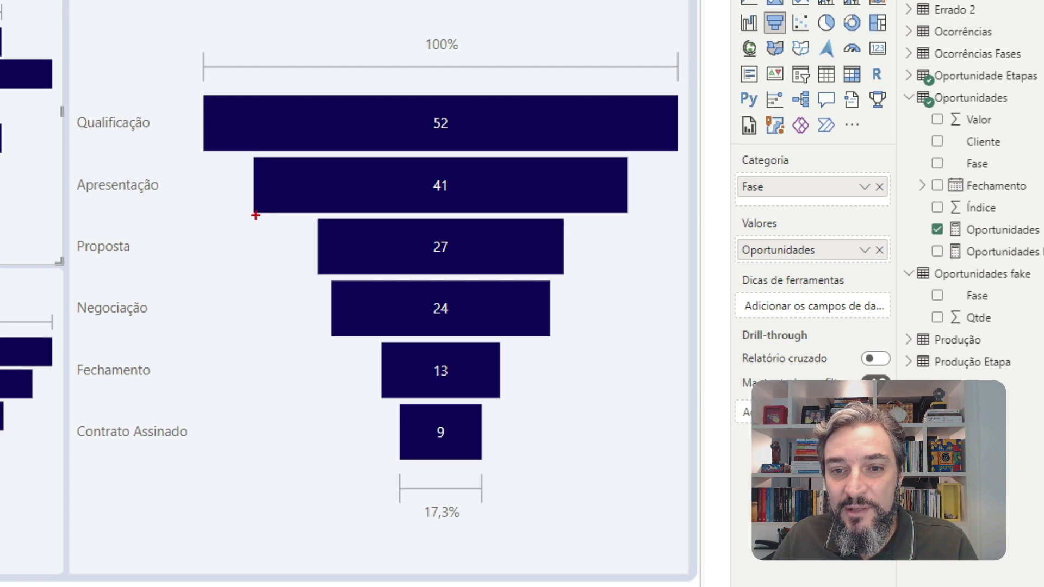
pyautogui.moveTo(255, 214)
pyautogui.mouseDown()
pyautogui.moveTo(261, 116)
pyautogui.moveTo(626, 98)
pyautogui.mouseUp()
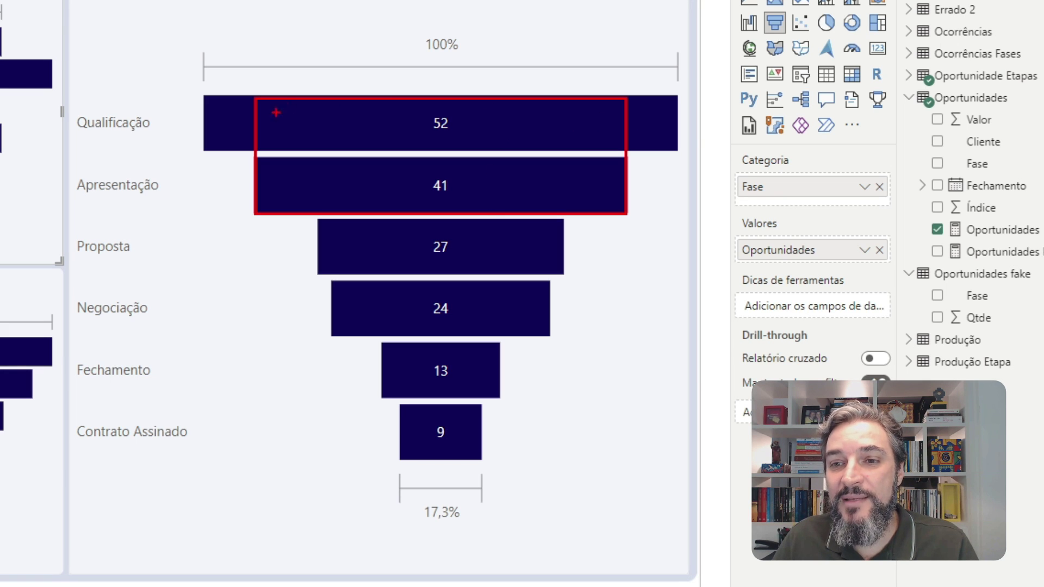
pyautogui.press('Escape')
pyautogui.moveTo(320, 185)
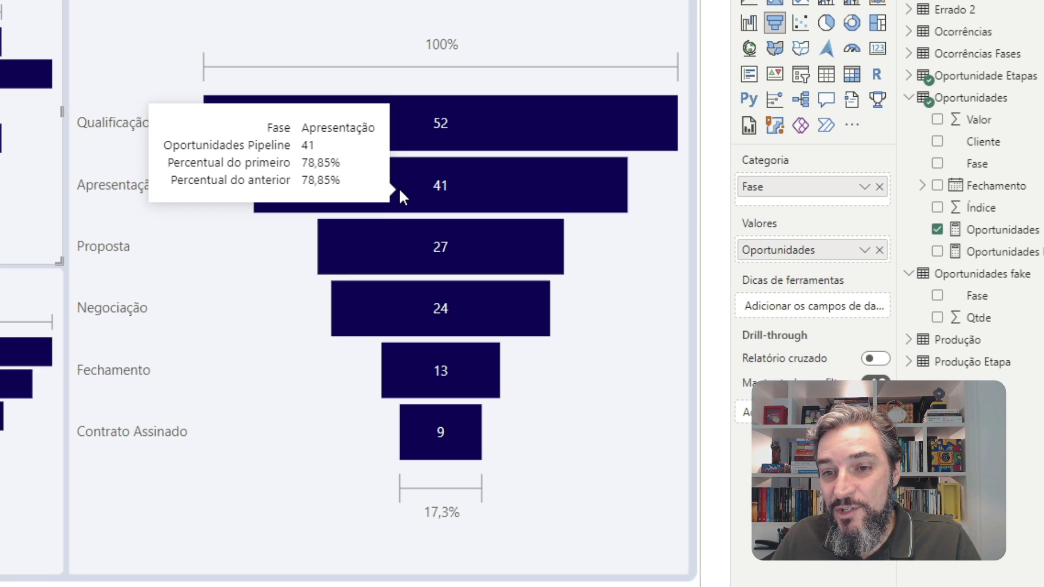
# - Outline the Correto funnel's final conversion rate and the Contrato Assinado width up through all phases, clear the marks and review both end bars
pyautogui.moveTo(417, 243)
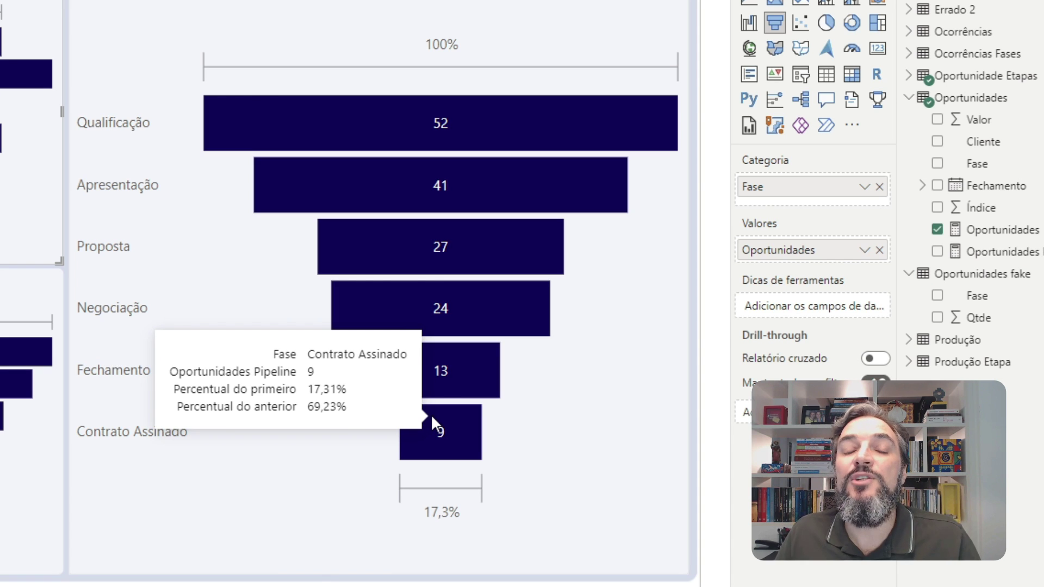
pyautogui.hotkey('ctrl', '2')
pyautogui.moveTo(384, 466)
pyautogui.mouseDown()
pyautogui.moveTo(515, 529)
pyautogui.moveTo(493, 528)
pyautogui.mouseUp()
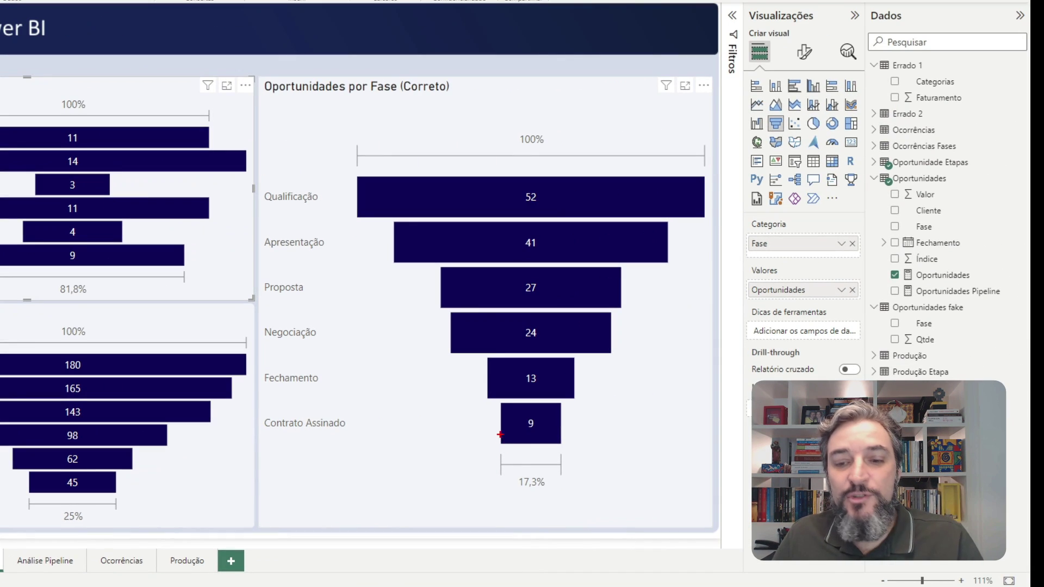
pyautogui.moveTo(501, 443); pyautogui.dragTo(561, 175)
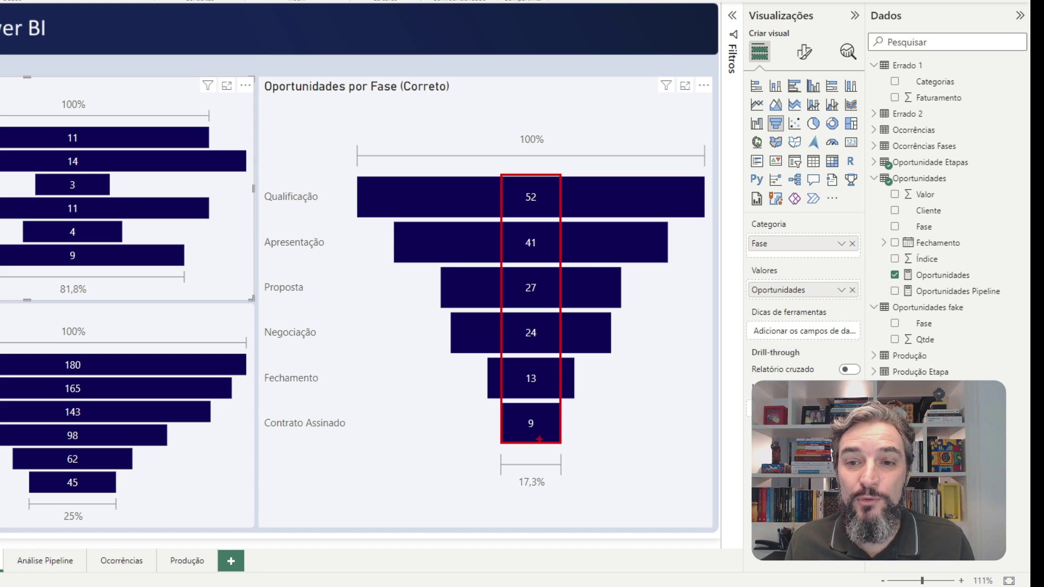
pyautogui.press('Escape')
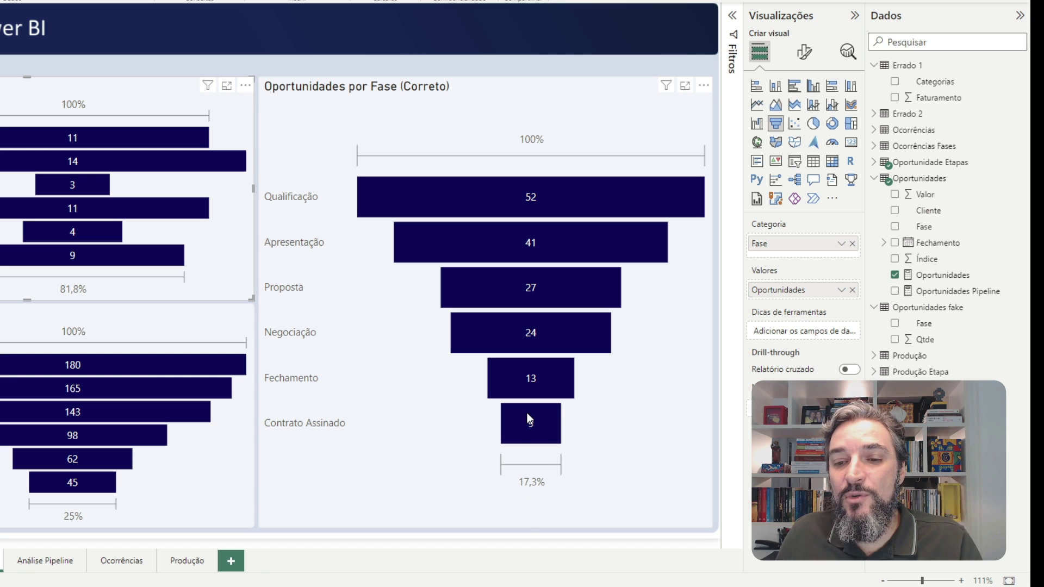
pyautogui.moveTo(516, 429)
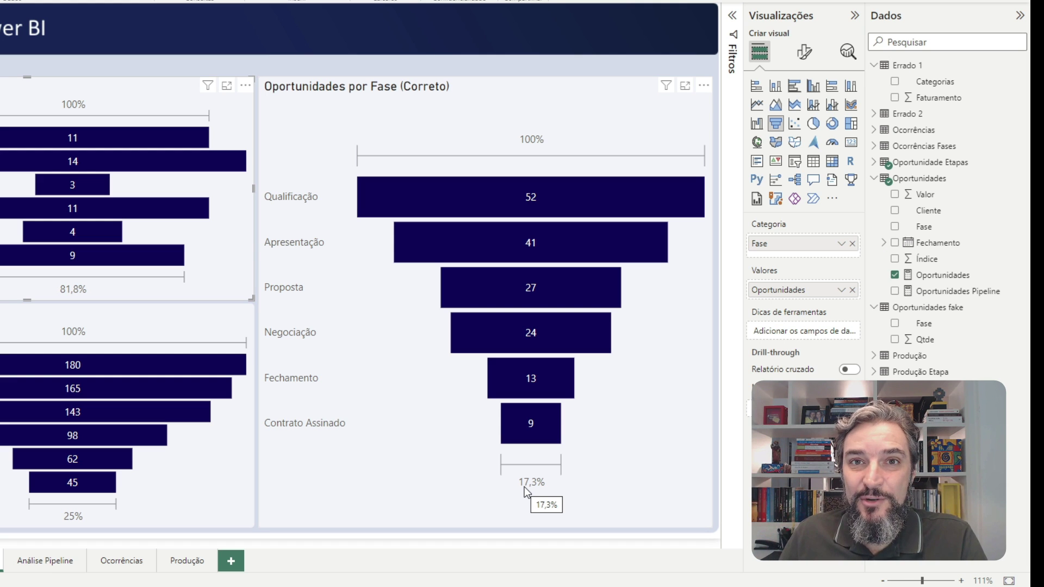
pyautogui.moveTo(564, 191)
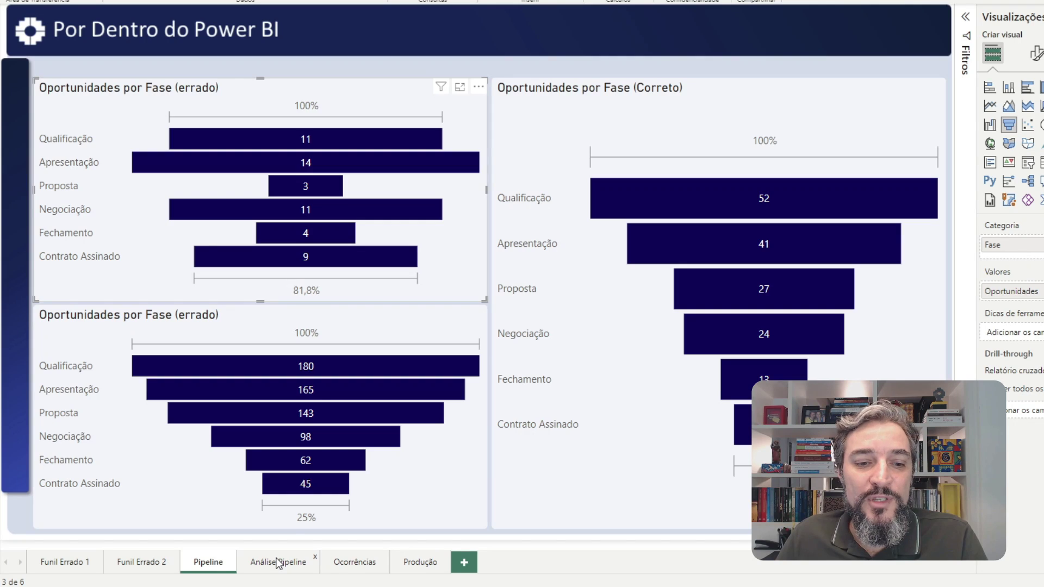
# - Open the Análise Pipeline page and inspect the Qualificação, Apresentação and Proposta tooltips in the first Oportunidades por Fase funnel
pyautogui.click(45, 561)
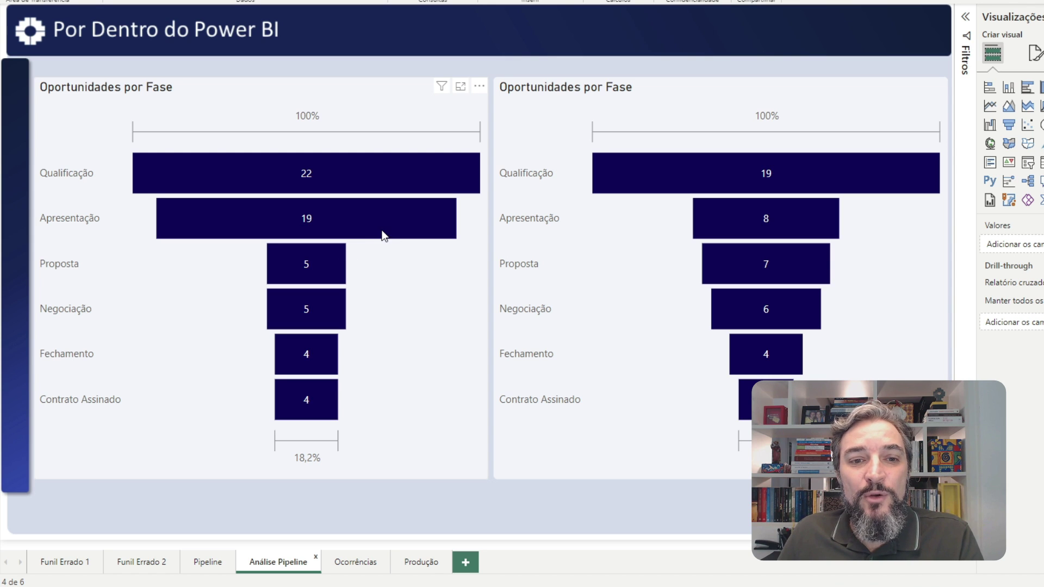
pyautogui.moveTo(327, 265)
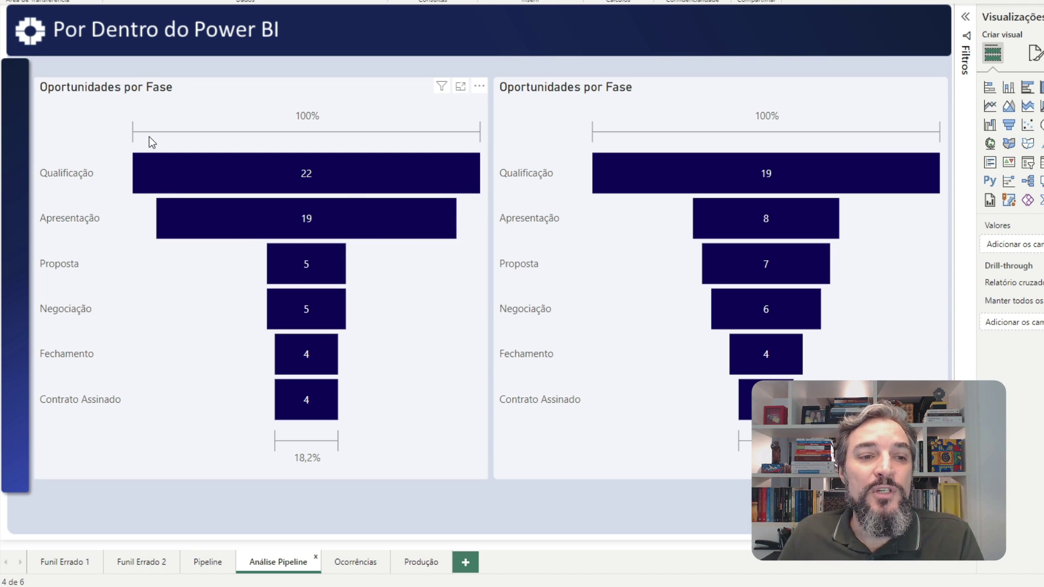
pyautogui.moveTo(151, 165)
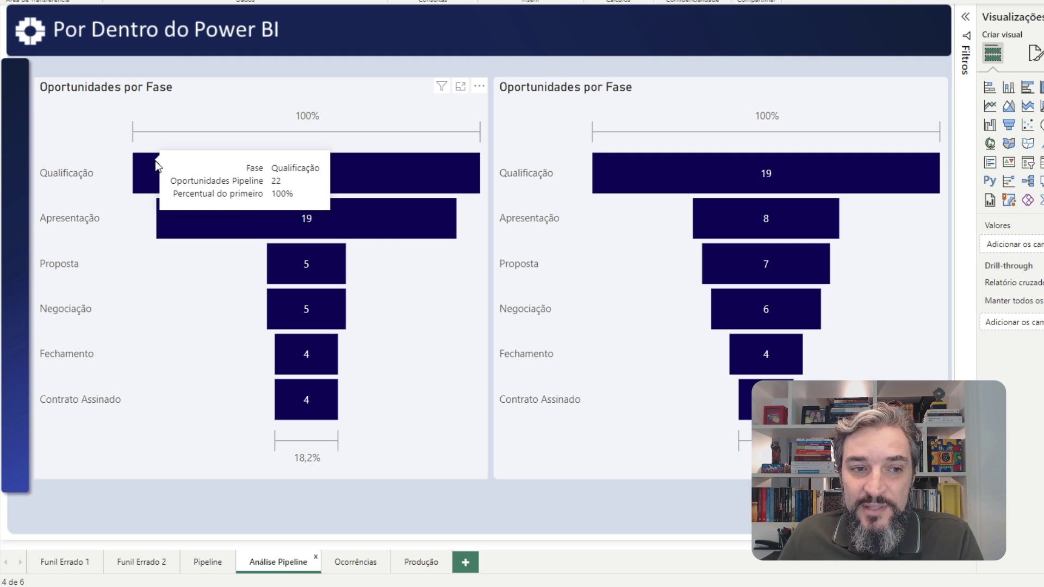
pyautogui.moveTo(201, 209)
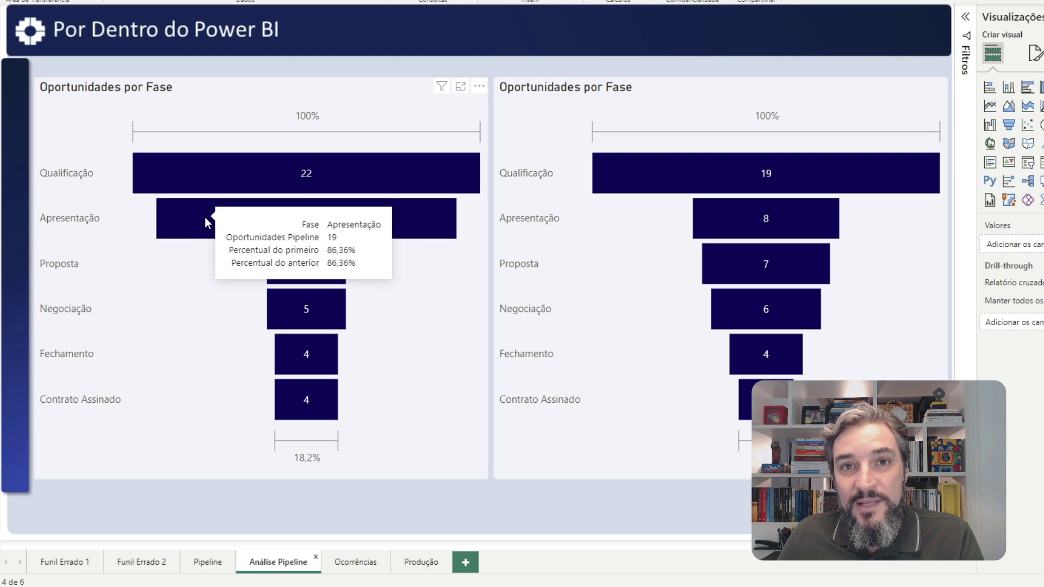
pyautogui.moveTo(282, 275)
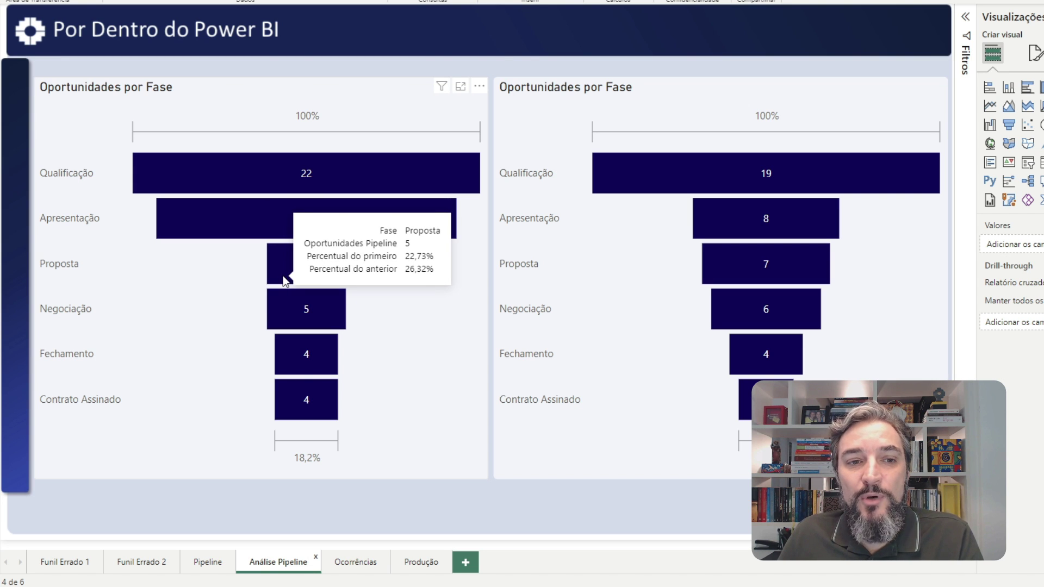
pyautogui.moveTo(240, 213)
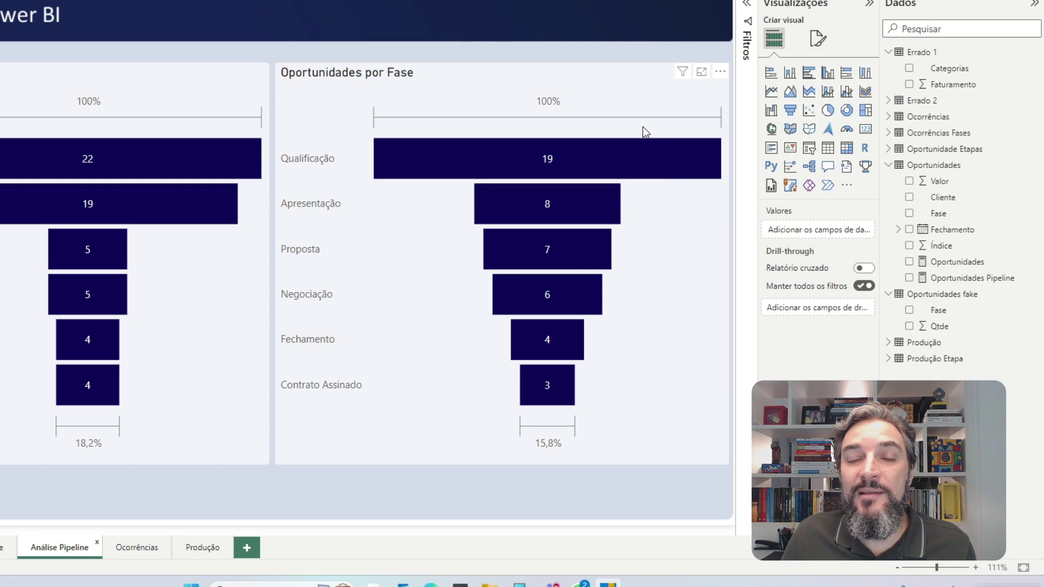
# - Inspect the Qualificação, Apresentação and Contrato Assinado bars in the second Oportunidades por Fase funnel
pyautogui.moveTo(654, 164)
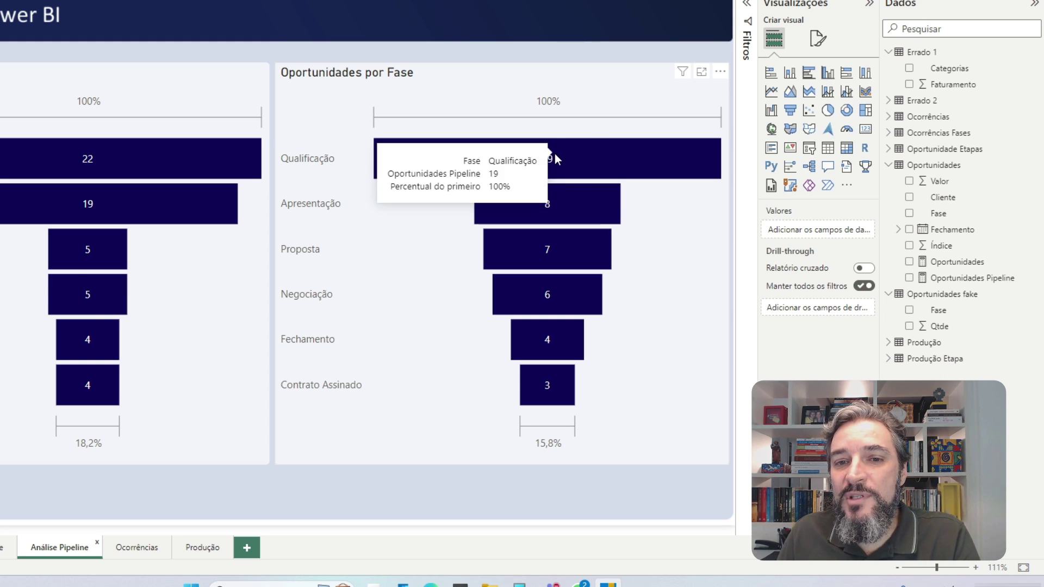
pyautogui.moveTo(575, 204)
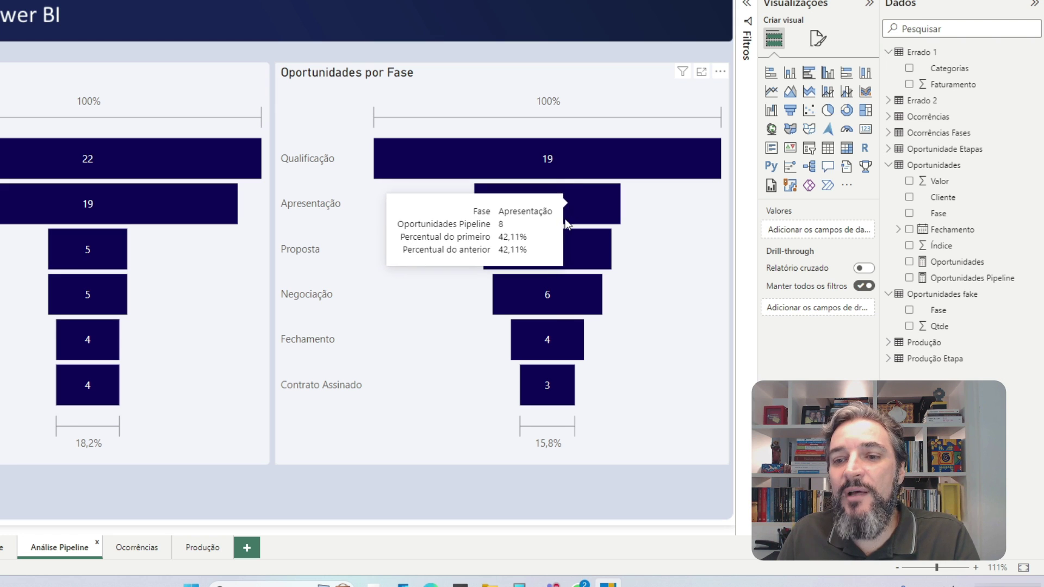
pyautogui.moveTo(552, 381)
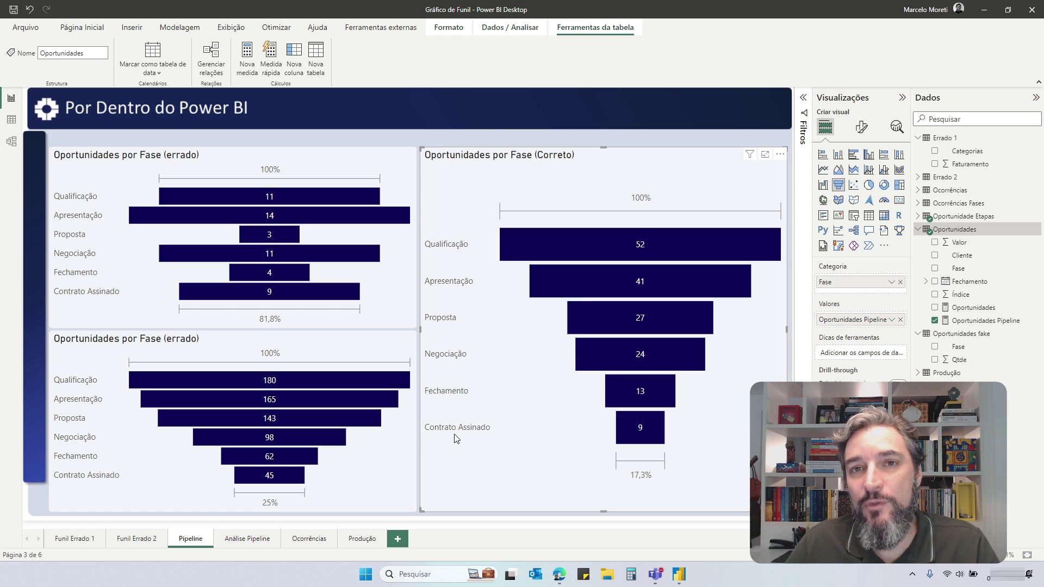
# - In the model view, examine the Oportunidades and Oportunidade Etapas tables and the relationship between them
pyautogui.click(10, 142)
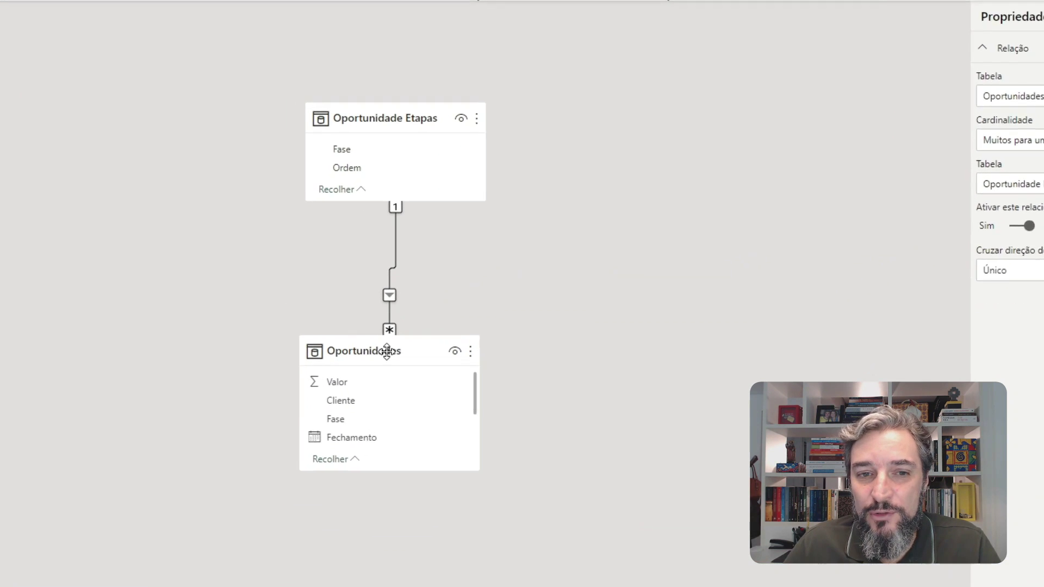
pyautogui.click(329, 335)
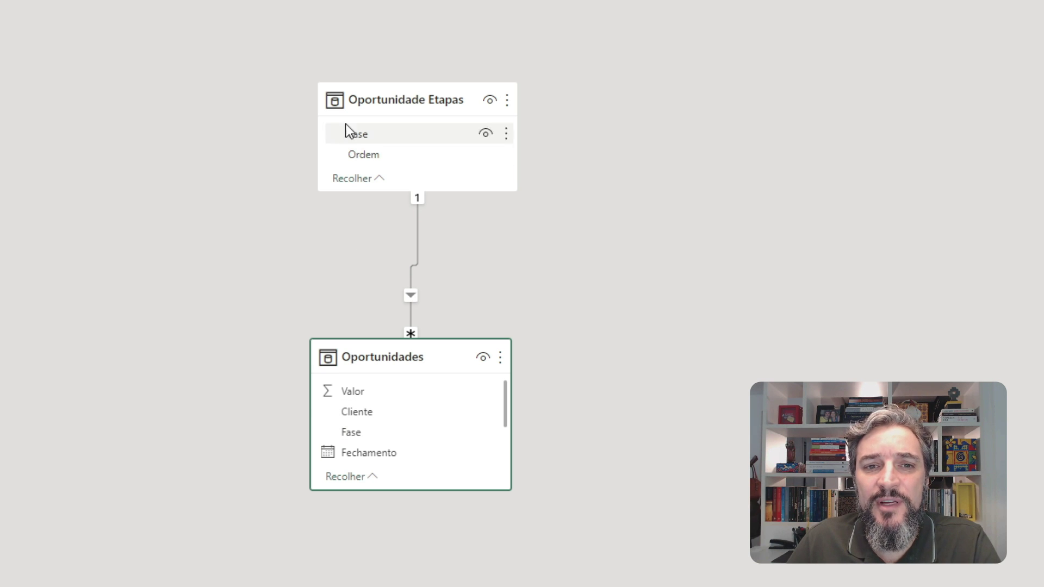
pyautogui.click(386, 104)
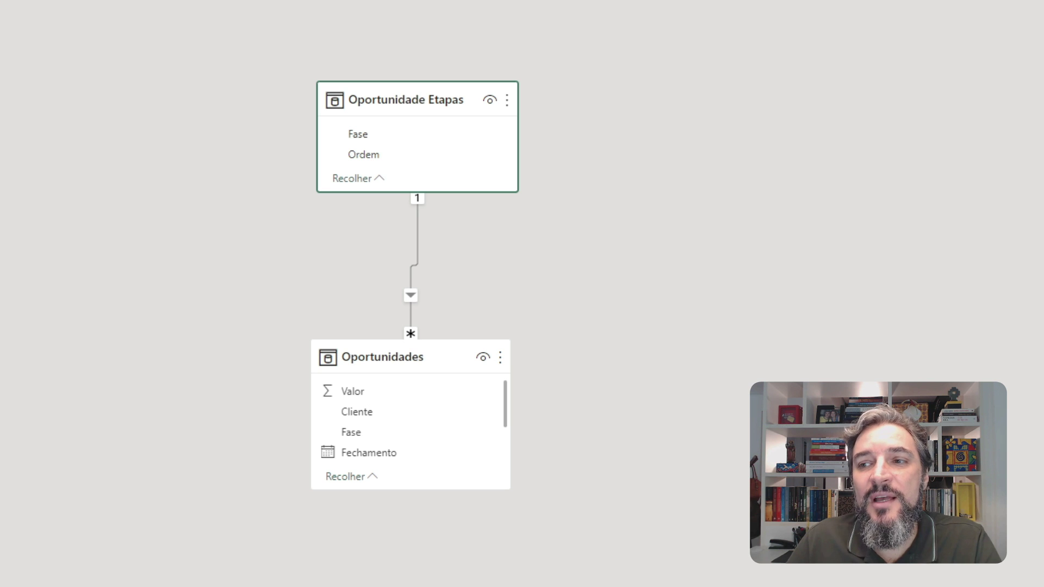
# - Show the Oportunidade Etapas table data, select the Fase column and check its sort-by-column setting against Ordem
pyautogui.click(23, 183)
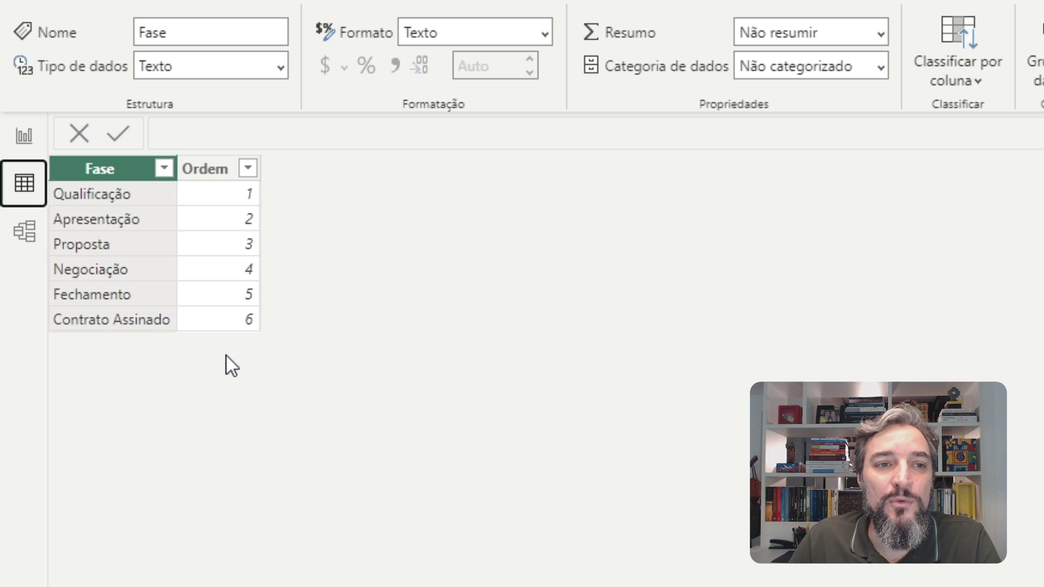
pyautogui.click(111, 155)
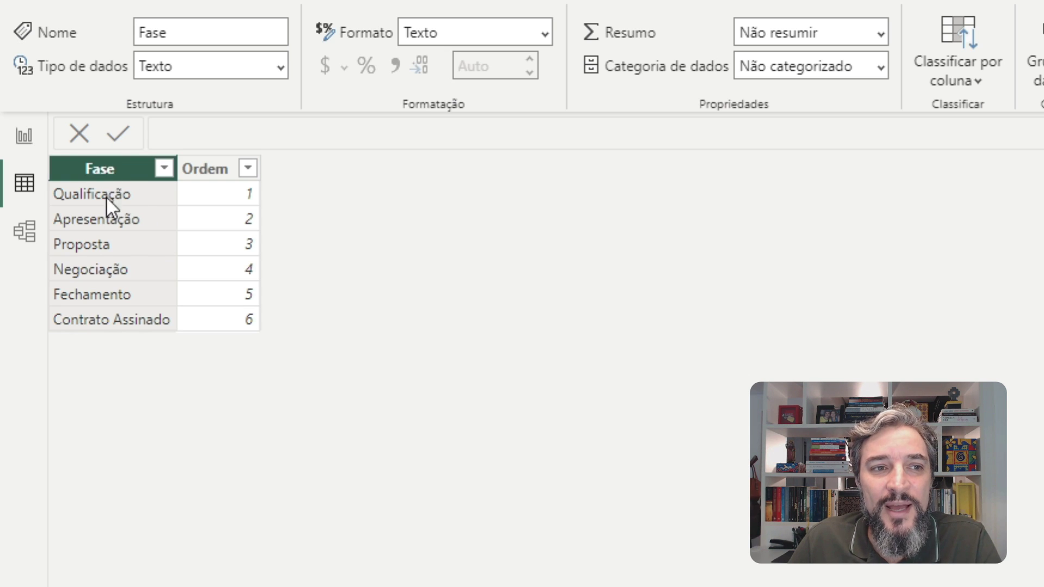
pyautogui.click(930, 82)
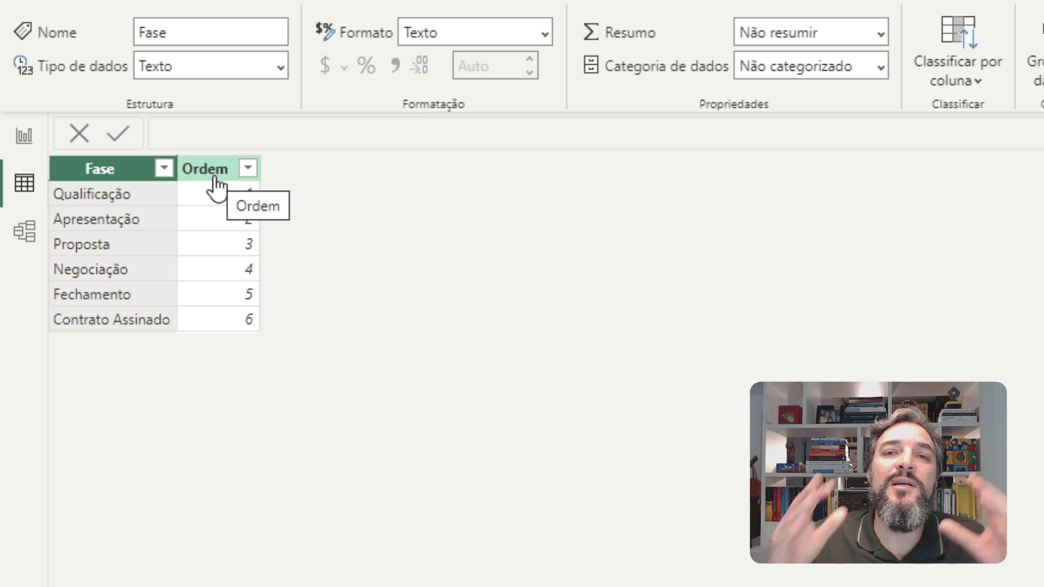
# - Return to the Pipeline report page and remove Oportunidades Pipeline from the values of the Oportunidades por Fase (Correto) funnel
pyautogui.click(21, 136)
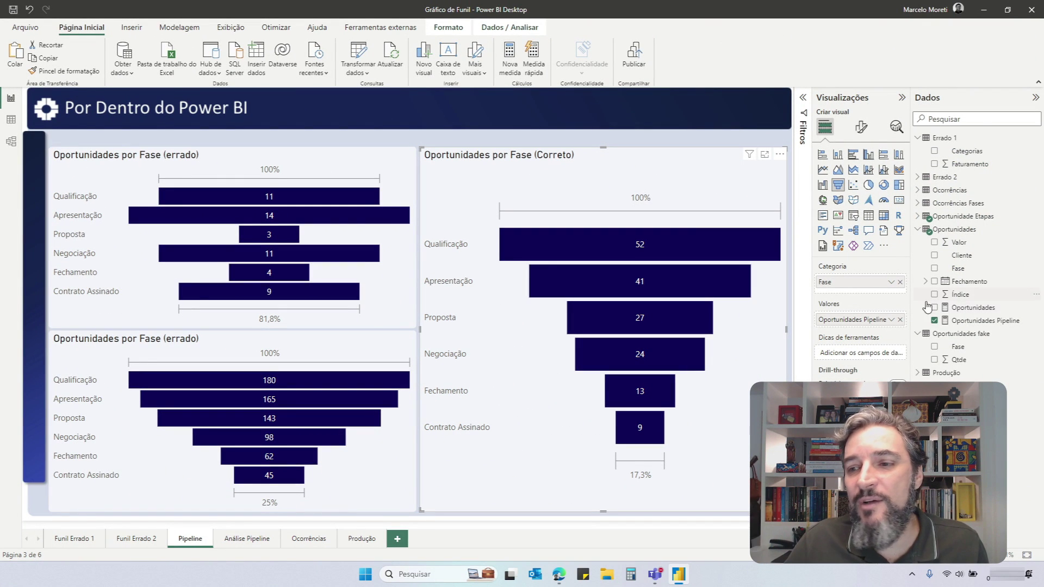
pyautogui.click(900, 319)
# - Create a new measure named Pipeline defined as CALCULATE(Oportunidades[Oportunidades])
pyautogui.click(510, 54)
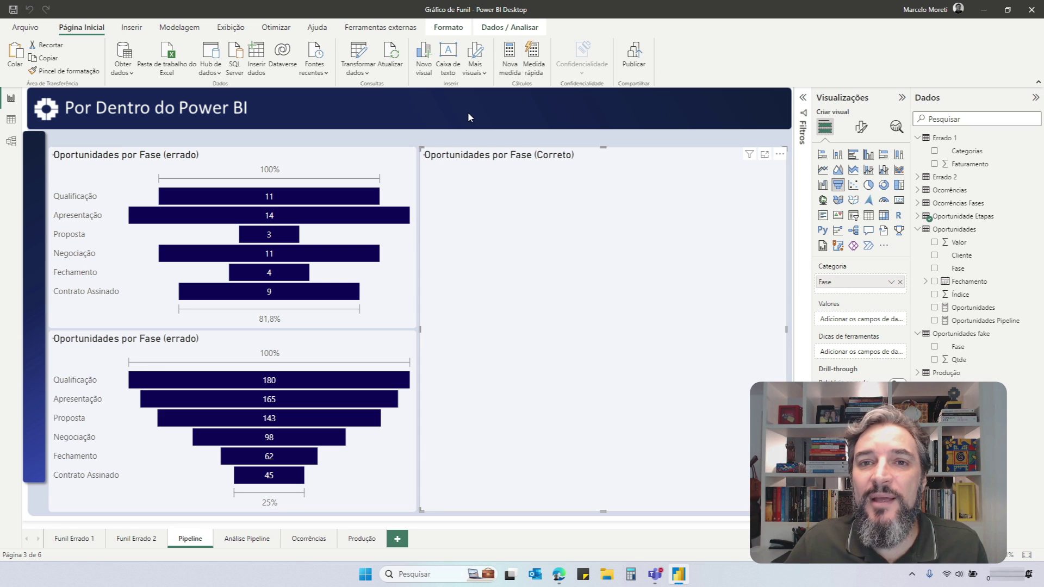
pyautogui.write('Pipeline')
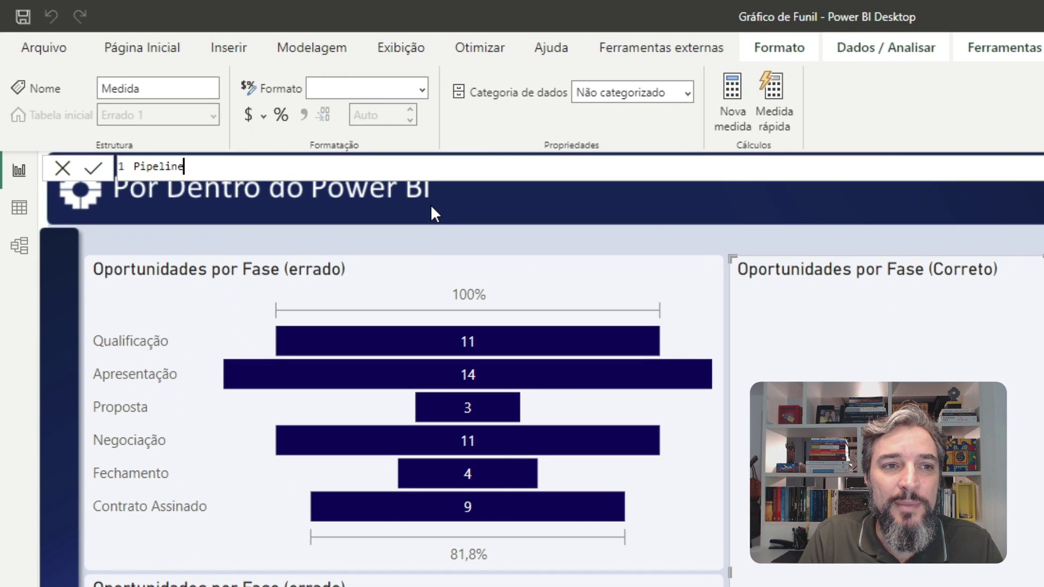
pyautogui.write(' =')
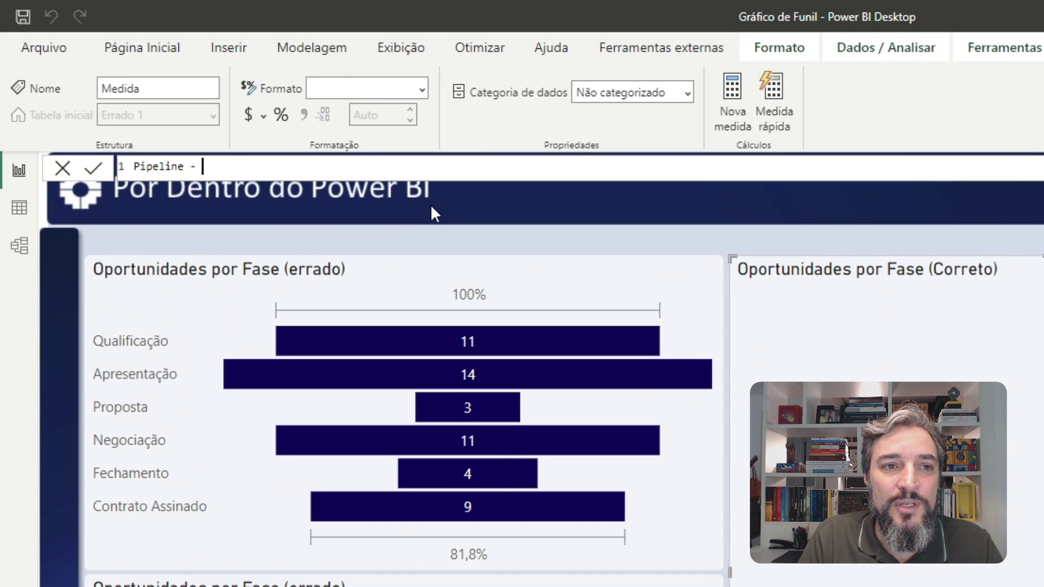
pyautogui.press('Return')
pyautogui.write('calcu')
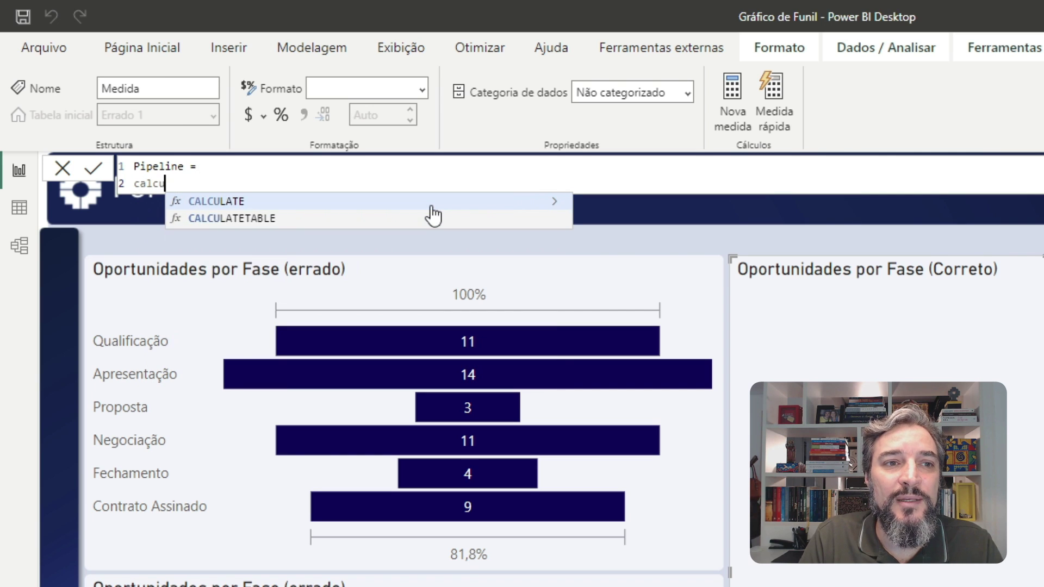
pyautogui.press('Tab')
pyautogui.hotkey('shift', 'Return')
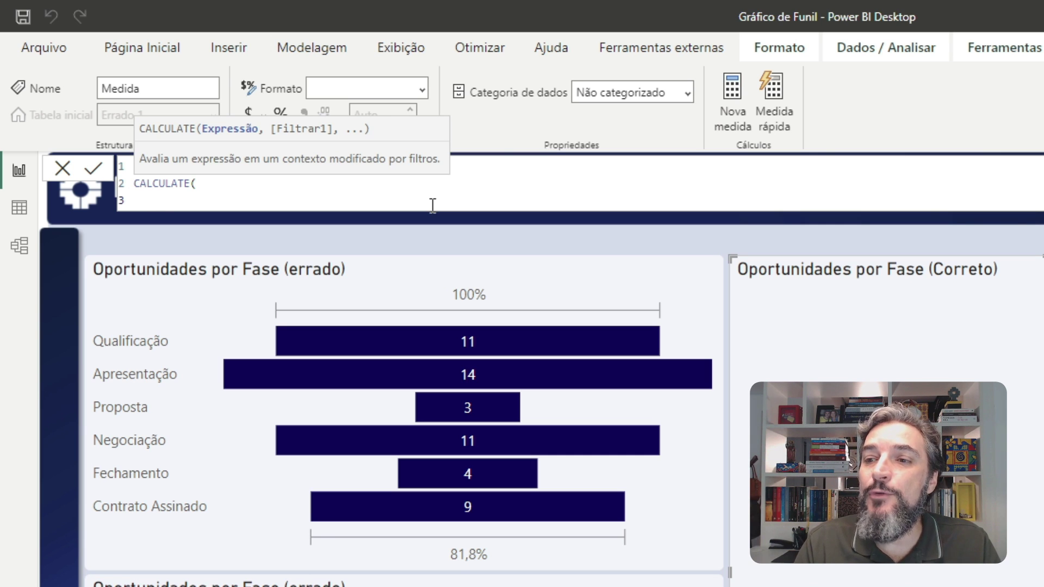
pyautogui.write('opor')
pyautogui.press('Tab')
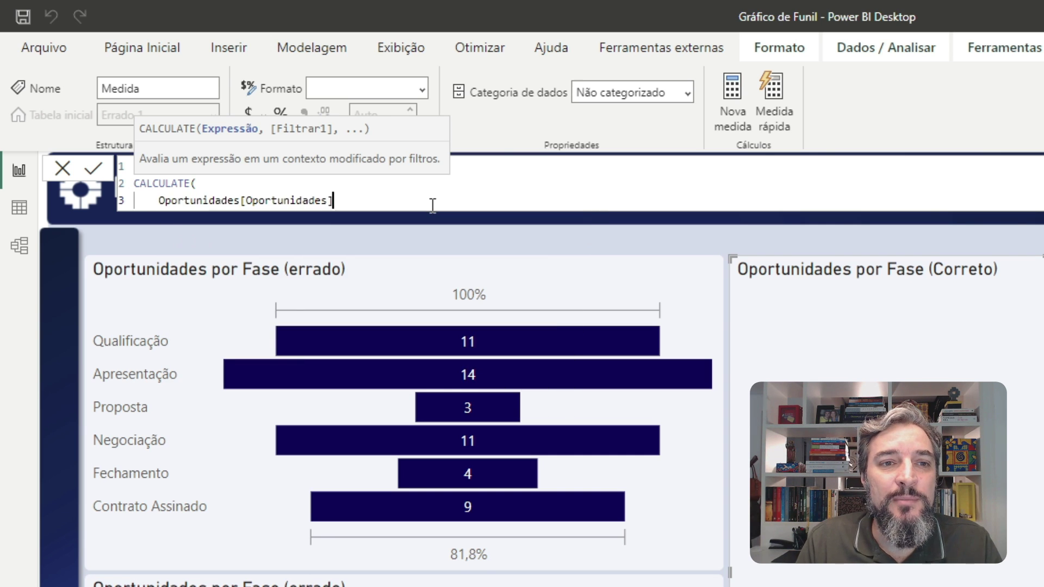
pyautogui.hotkey('shift', 'Return')
pyautogui.write(')')
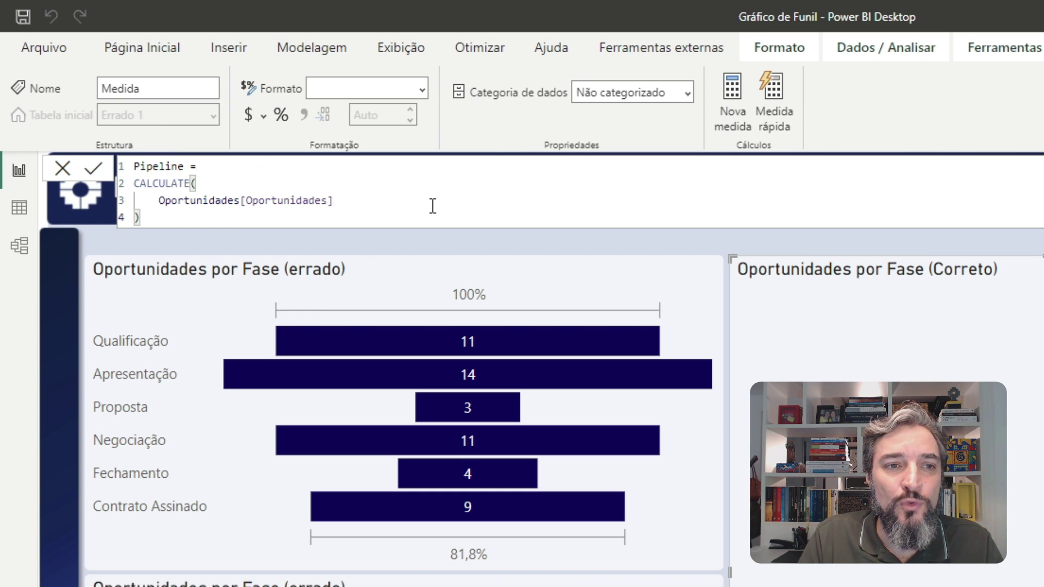
pyautogui.press('Return')
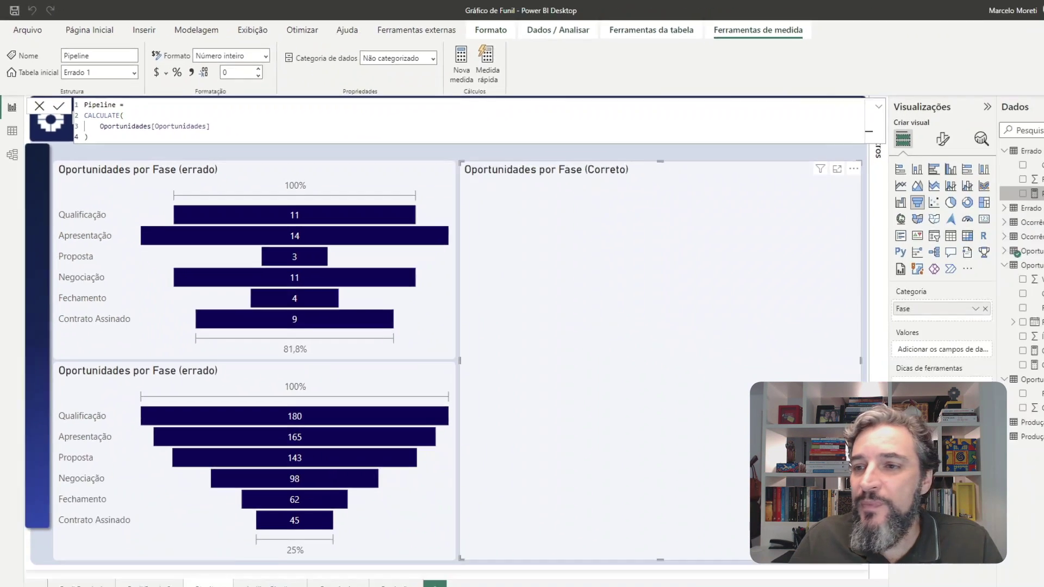
# - Use the Pipeline measure as the values of the Oportunidades por Fase (Correto) funnel and compare its fields with the first errado funnel
pyautogui.moveTo(938, 172); pyautogui.dragTo(690, 302)
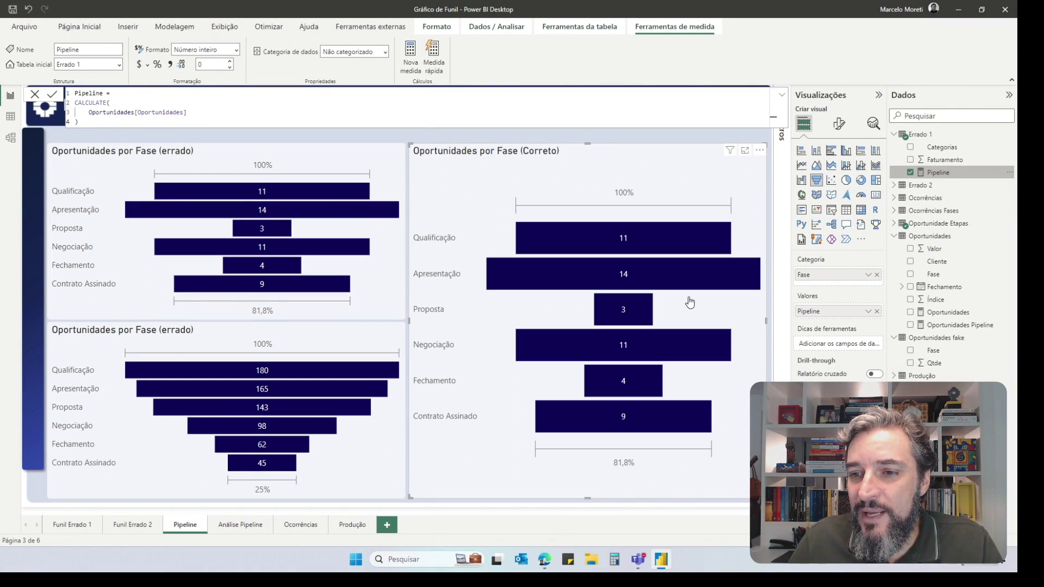
pyautogui.click(335, 158)
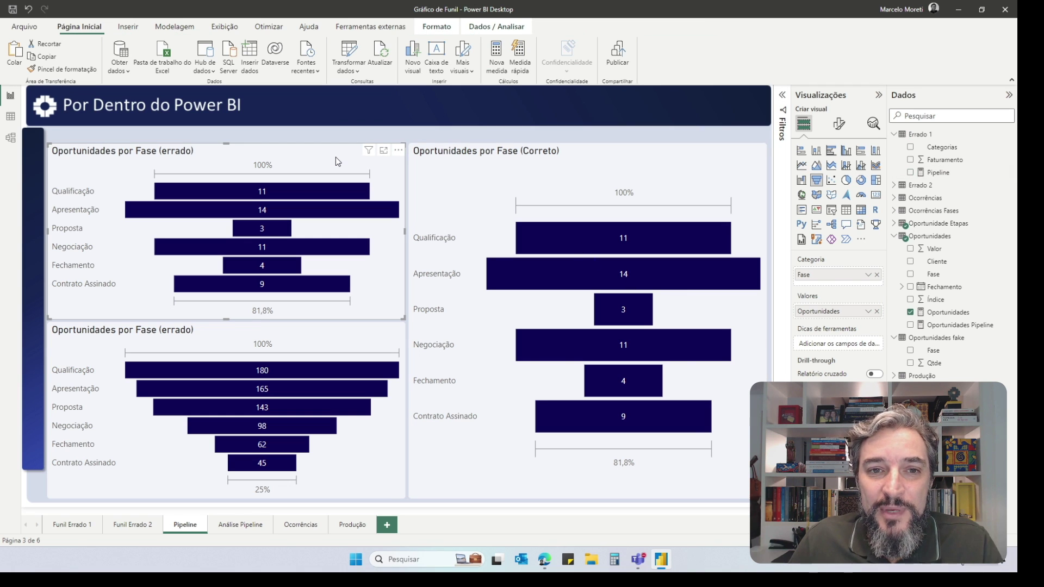
pyautogui.click(498, 162)
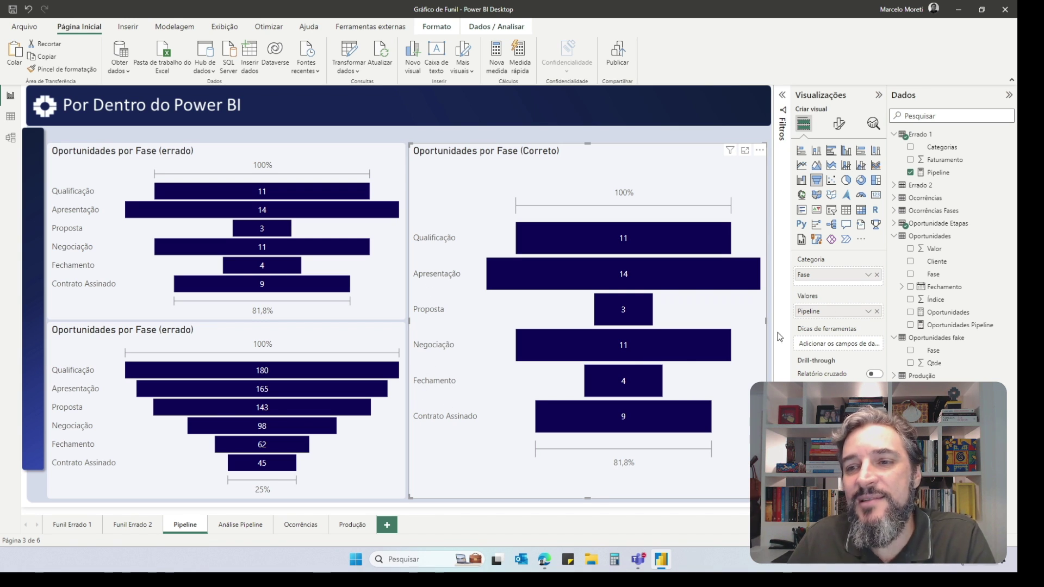
# - Edit the Pipeline measure formula and begin an ALL filter argument after Oportunidades[Oportunidades]
pyautogui.click(938, 172)
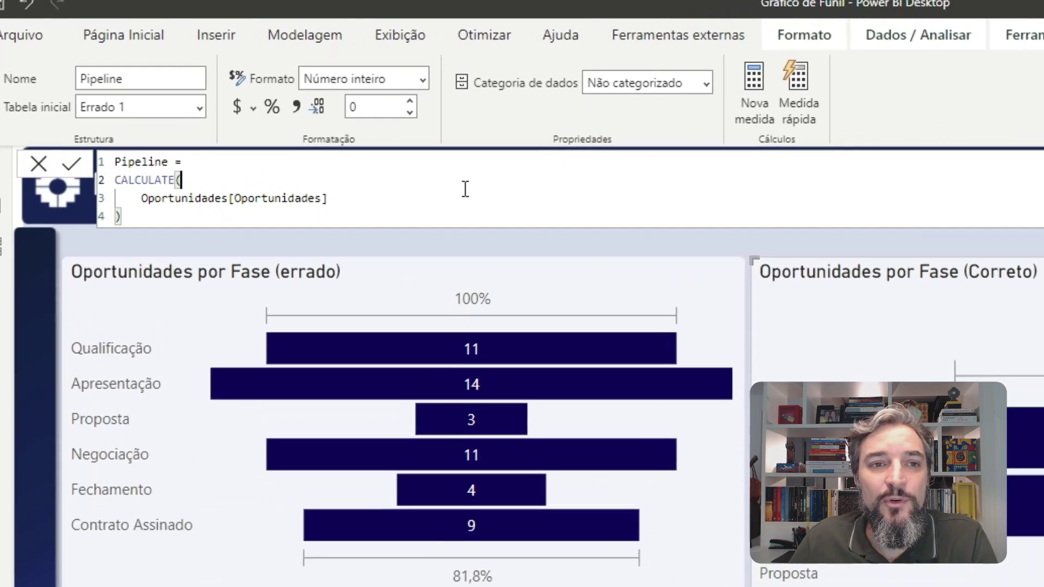
pyautogui.click(474, 201)
pyautogui.write(',')
pyautogui.hotkey('shift', 'Return')
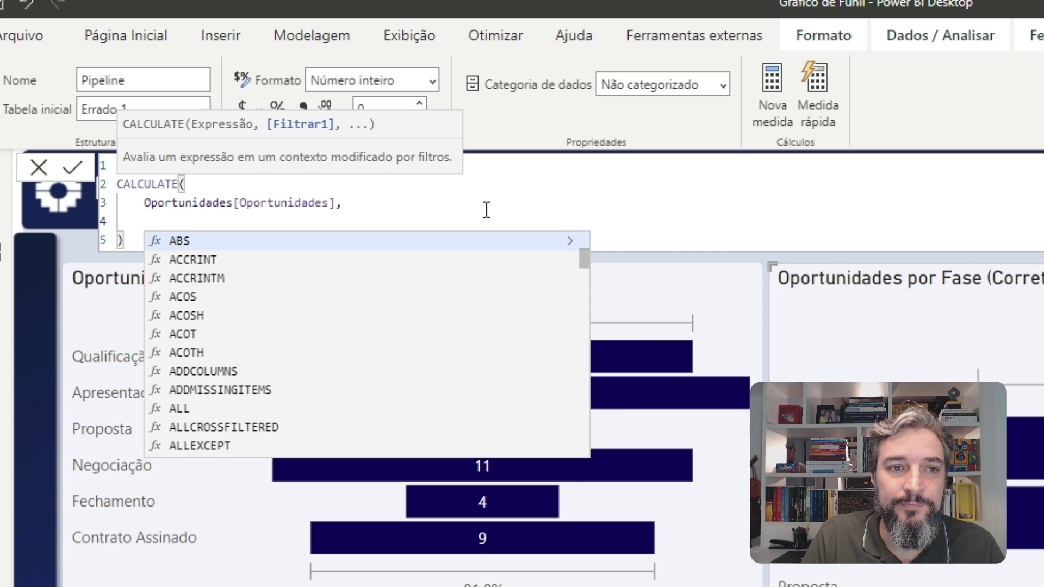
pyautogui.write('all')
pyautogui.press('Tab')
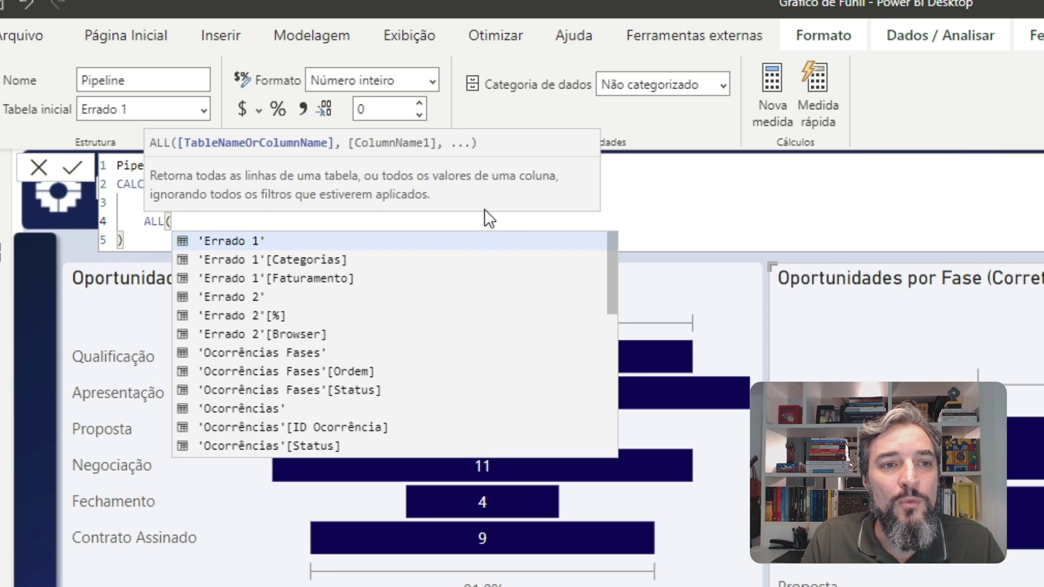
pyautogui.write('fase')
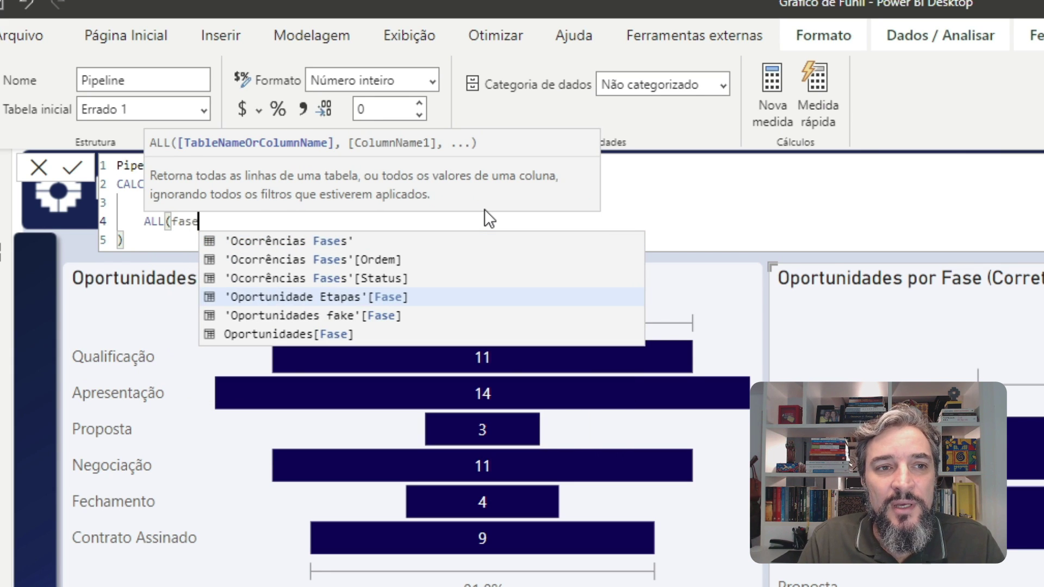
pyautogui.press('BackSpace')
pyautogui.press('BackSpace')
pyautogui.press('BackSpace')
pyautogui.press('BackSpace')
# - Complete the filter as ALL('Oportunidade Etapas') and commit the Pipeline measure
pyautogui.write('etas')
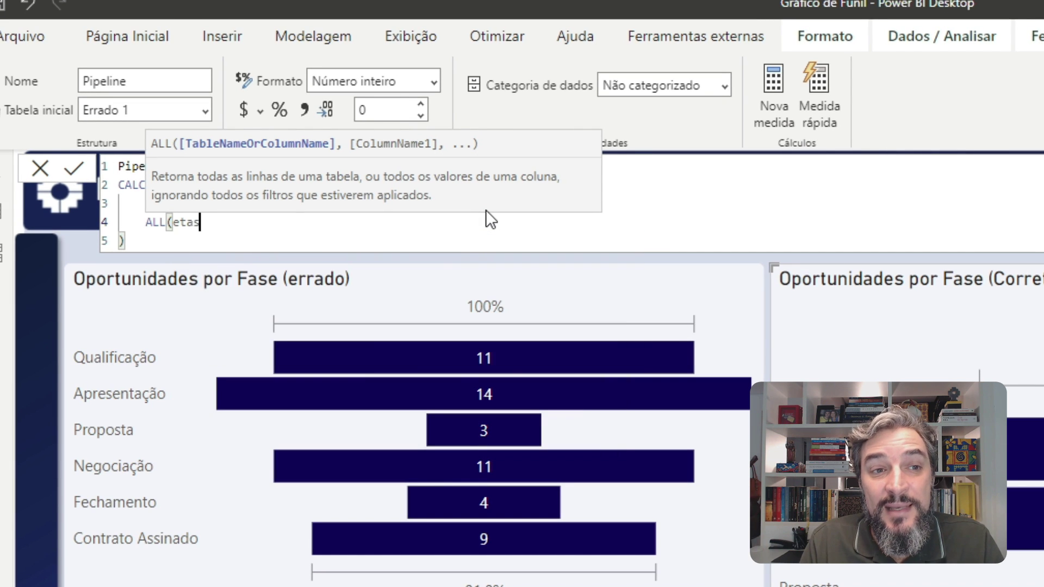
pyautogui.press('BackSpace')
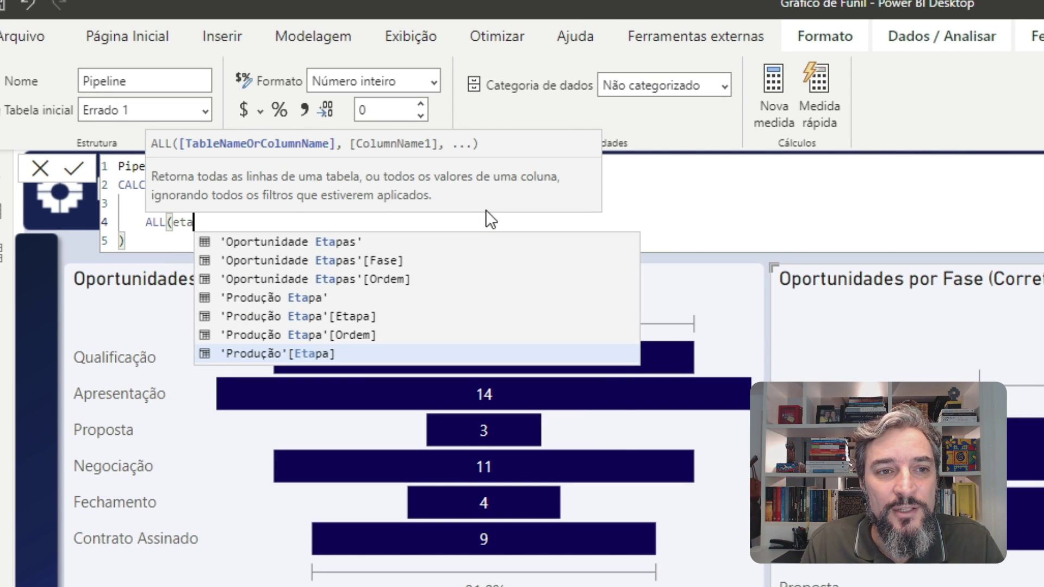
pyautogui.press('Up')
pyautogui.press('Up')
pyautogui.press('Up')
pyautogui.press('Up')
pyautogui.press('Up')
pyautogui.press('Up')
pyautogui.press('Tab')
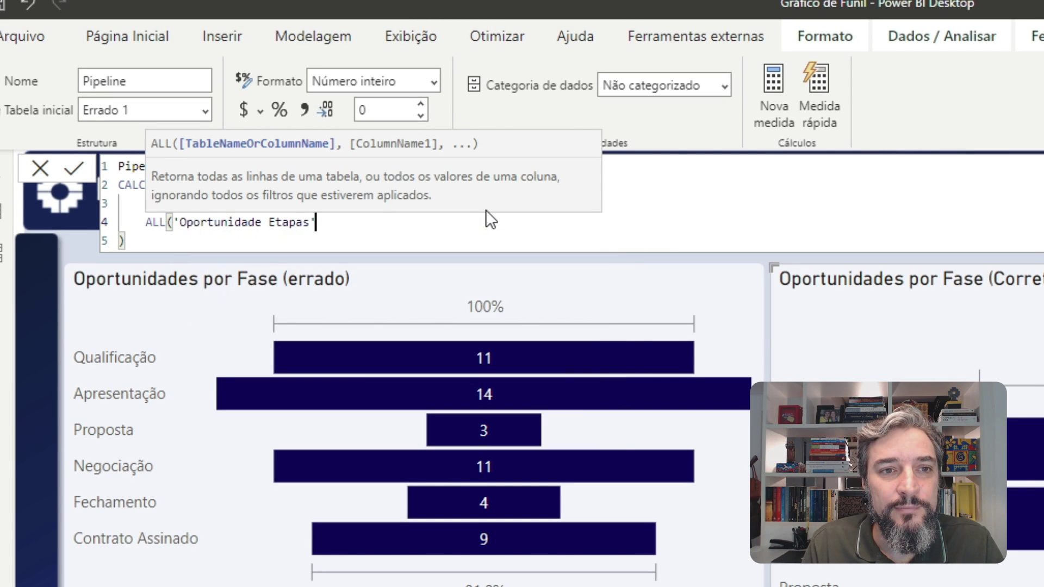
pyautogui.write(')')
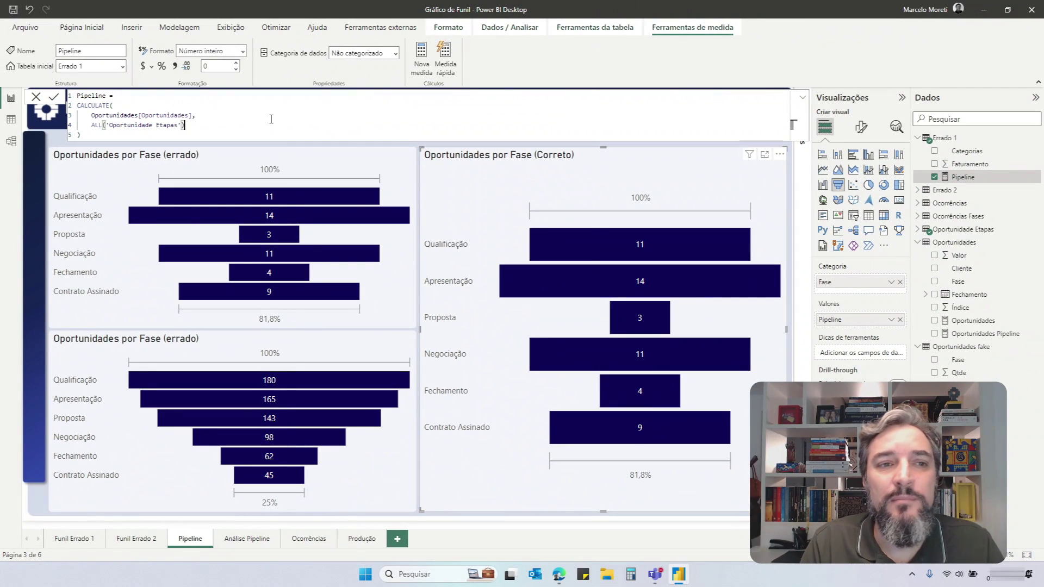
pyautogui.press('Return')
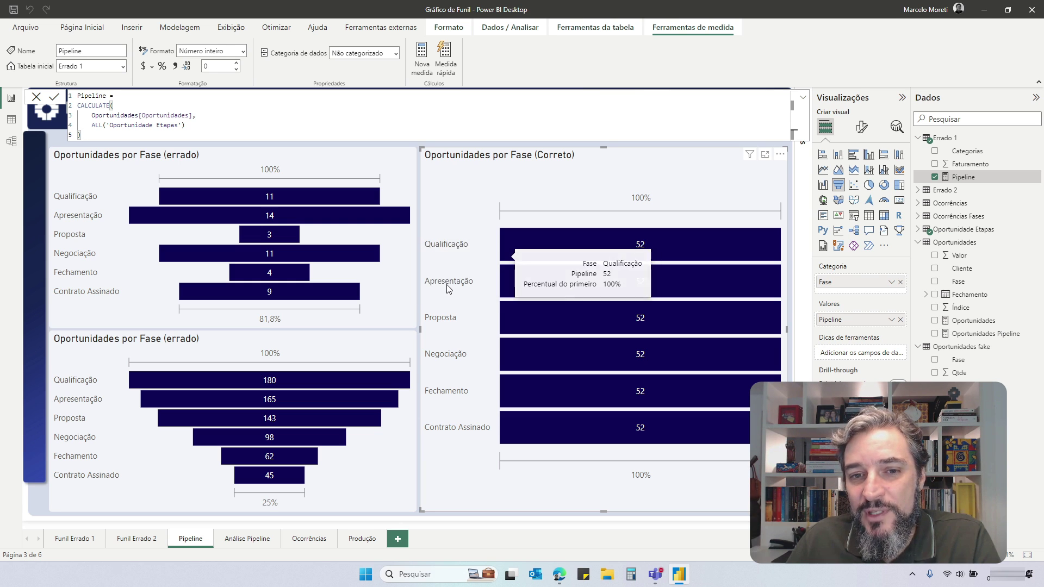
# - Add a further filter argument on the 'Oportunidade Etapas'[Ordem] column below the ALL filter in the Pipeline measure
pyautogui.moveTo(550, 288)
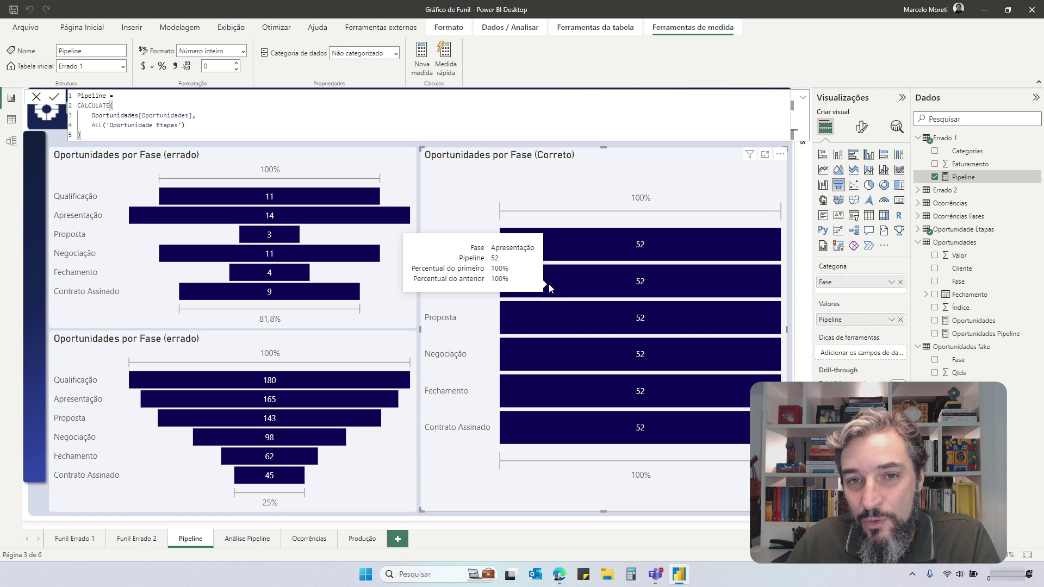
pyautogui.click(282, 127)
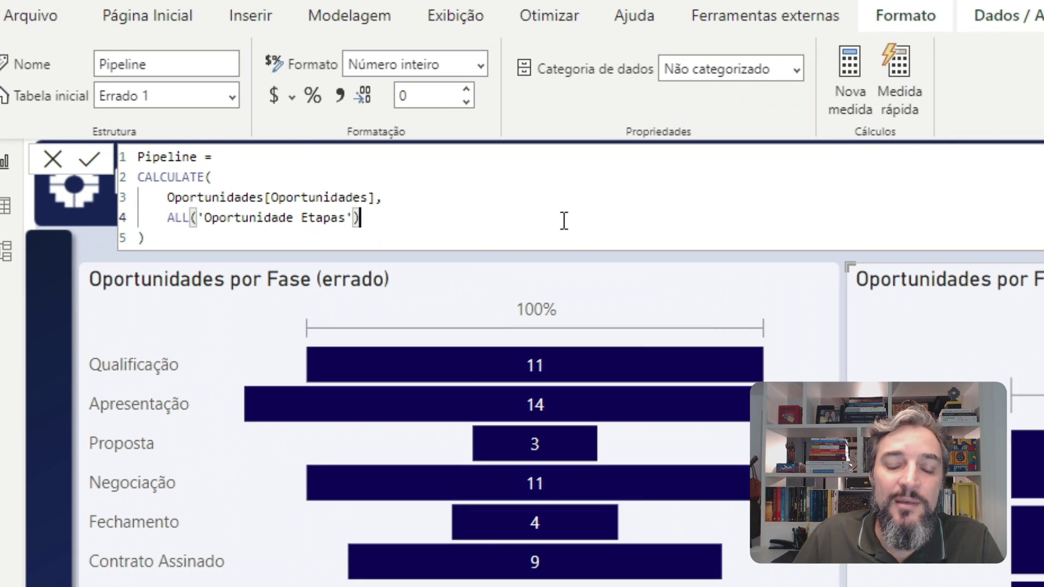
pyautogui.write(',')
pyautogui.press('Return')
pyautogui.write('eta')
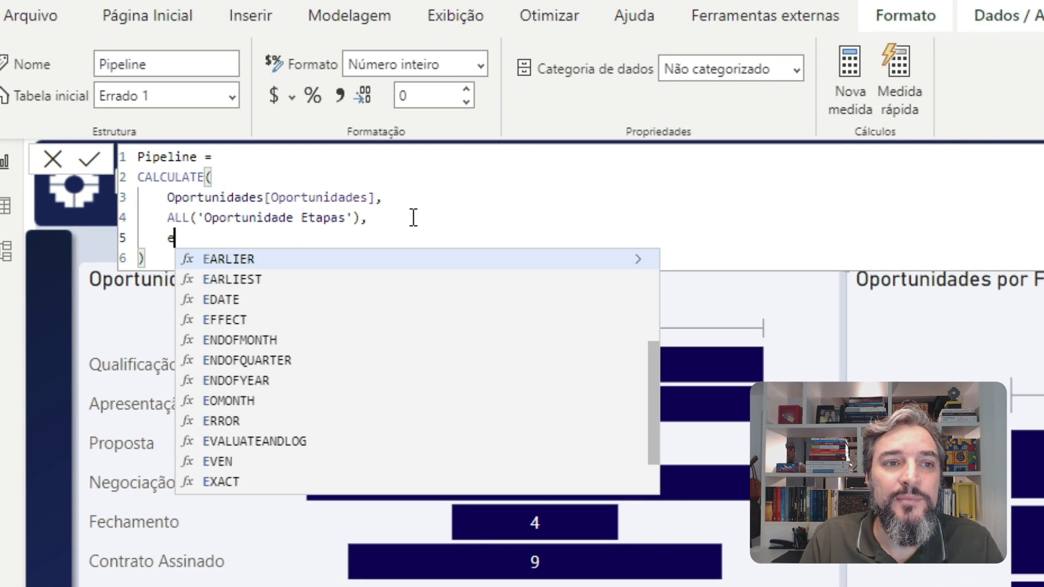
pyautogui.press('Up')
pyautogui.press('Up')
pyautogui.press('Up')
pyautogui.press('Up')
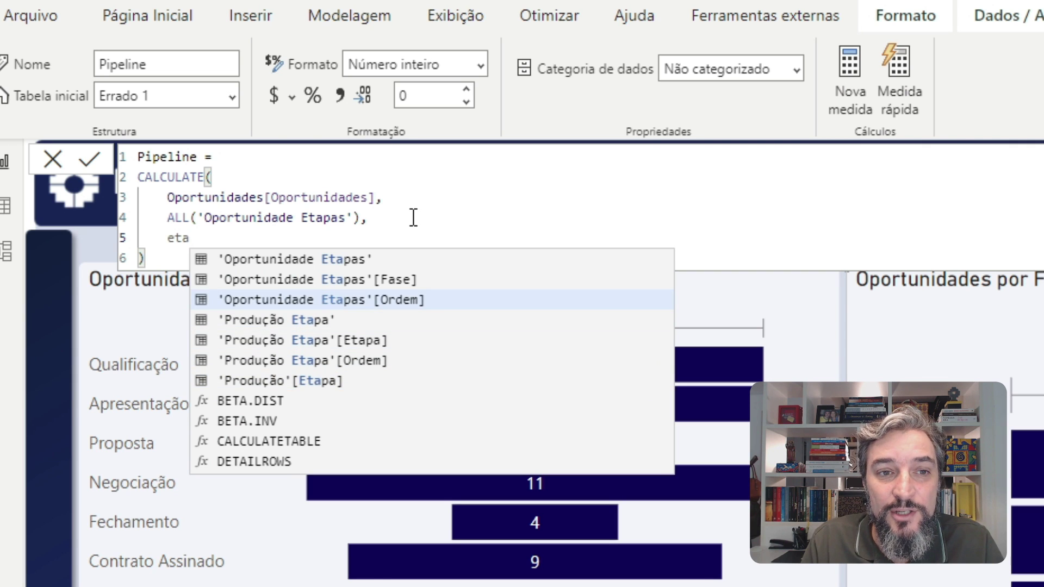
pyautogui.press('Tab')
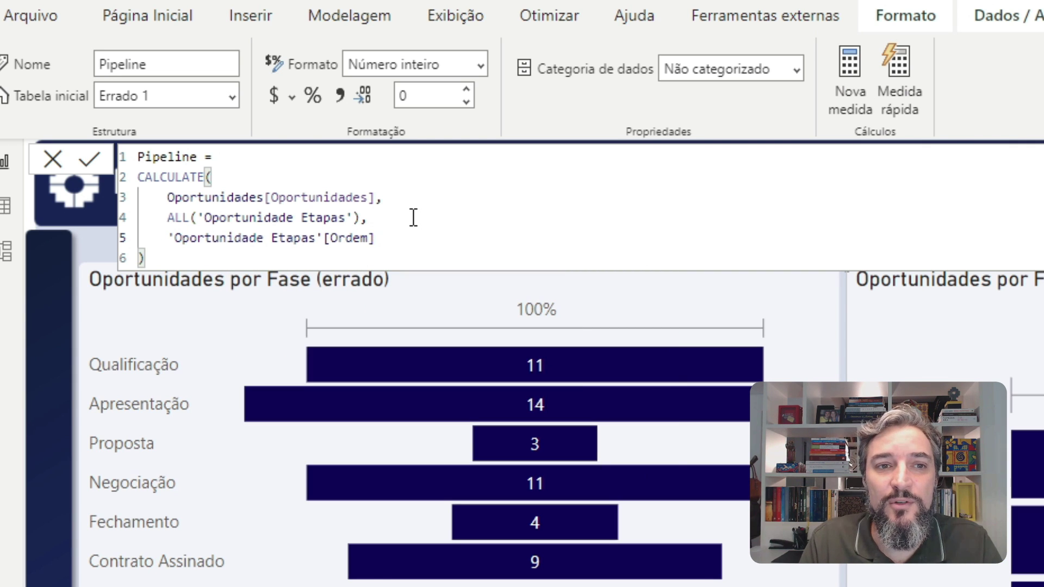
# - Complete the Ordem filter with >= MAX('Oportunidade Etapas'[Ordem]) and commit the Pipeline measure
pyautogui.write('>= ')
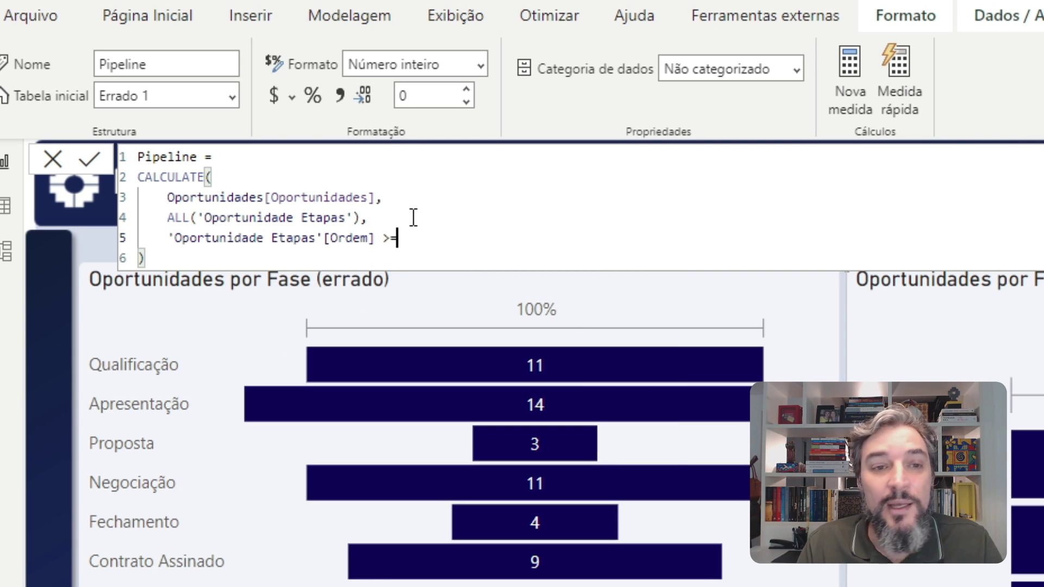
pyautogui.write('max')
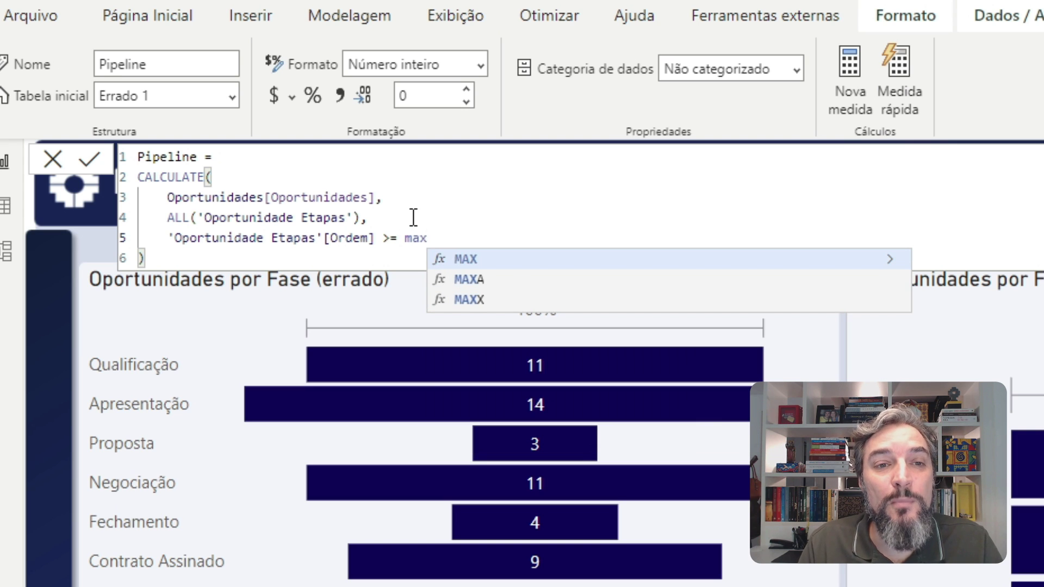
pyautogui.press('Tab')
pyautogui.write('eta')
pyautogui.press('Up')
pyautogui.press('Up')
pyautogui.press('Up')
pyautogui.press('Up')
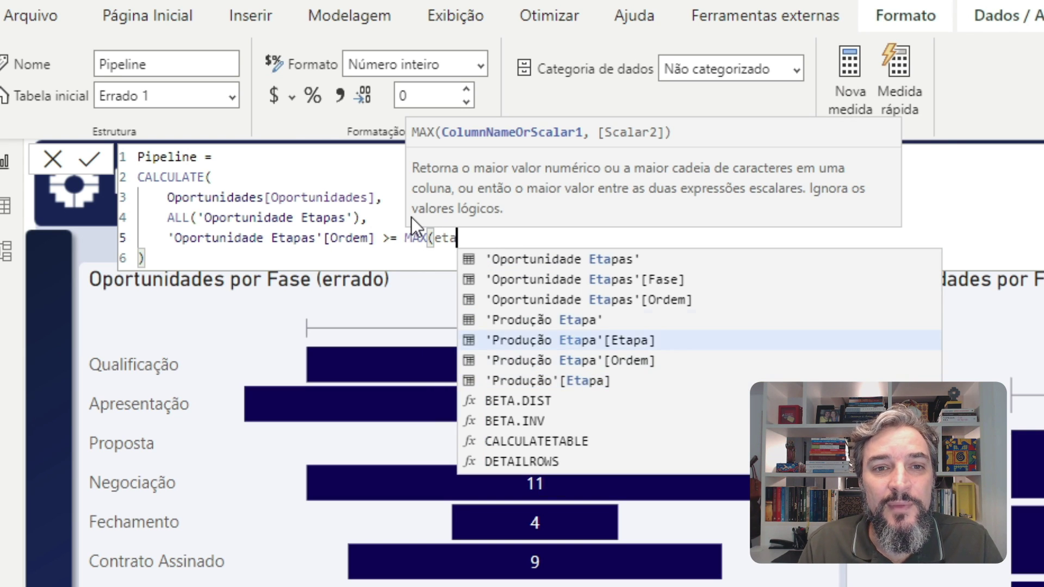
pyautogui.press('Tab')
pyautogui.write(')')
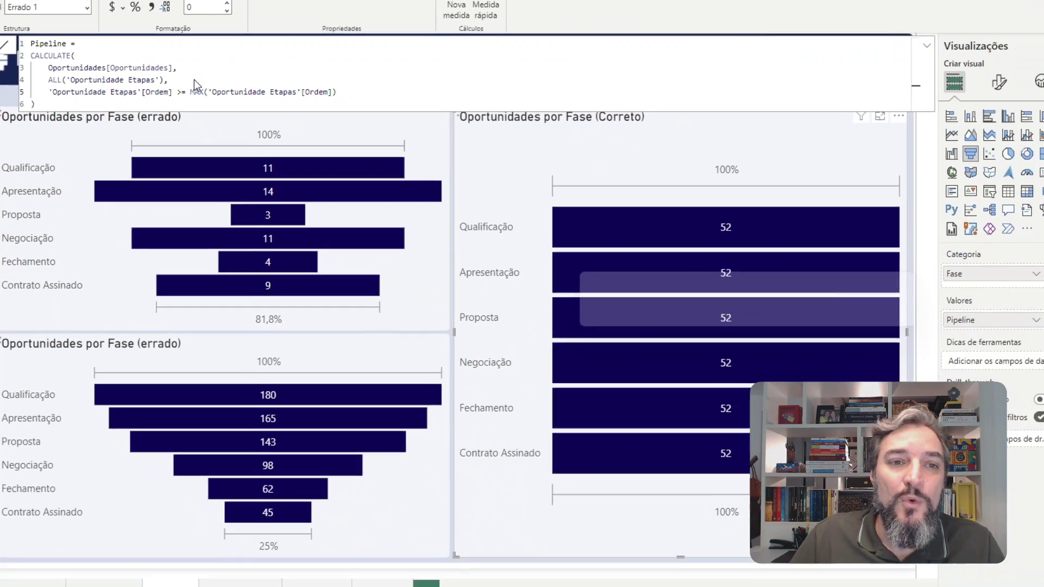
pyautogui.press('Return')
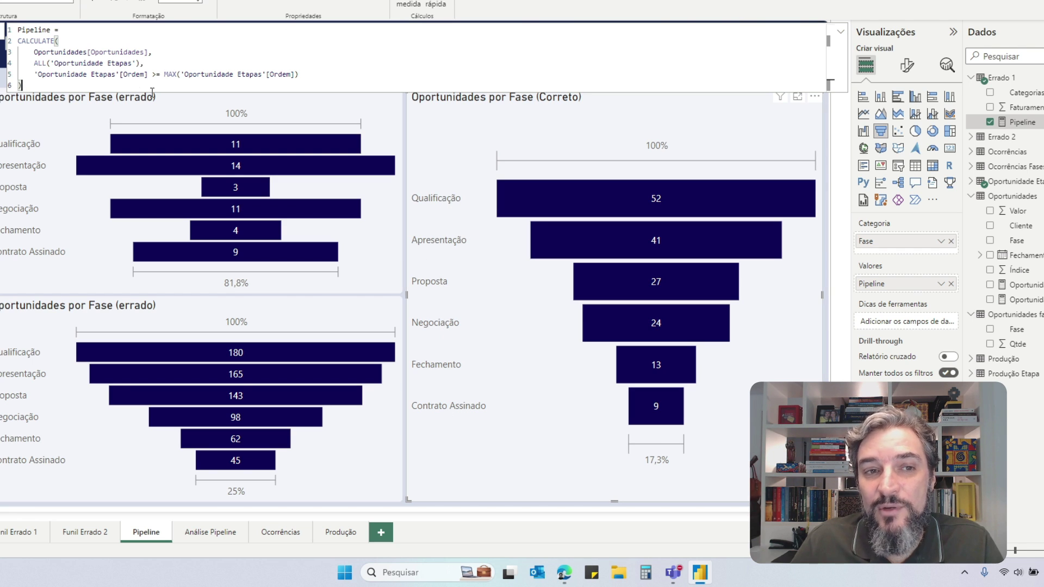
# - Examine how the 'Oportunidade Etapas'[Ordem] condition relates to the Contrato Assinado and Fechamento bars in the Correto funnel
pyautogui.moveTo(147, 74); pyautogui.dragTo(36, 74)
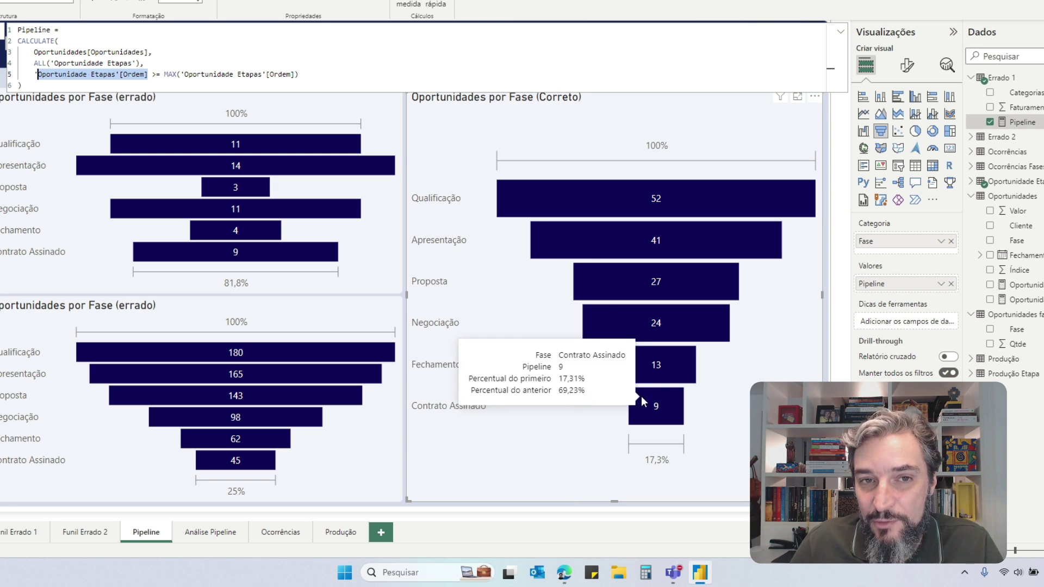
pyautogui.moveTo(619, 348)
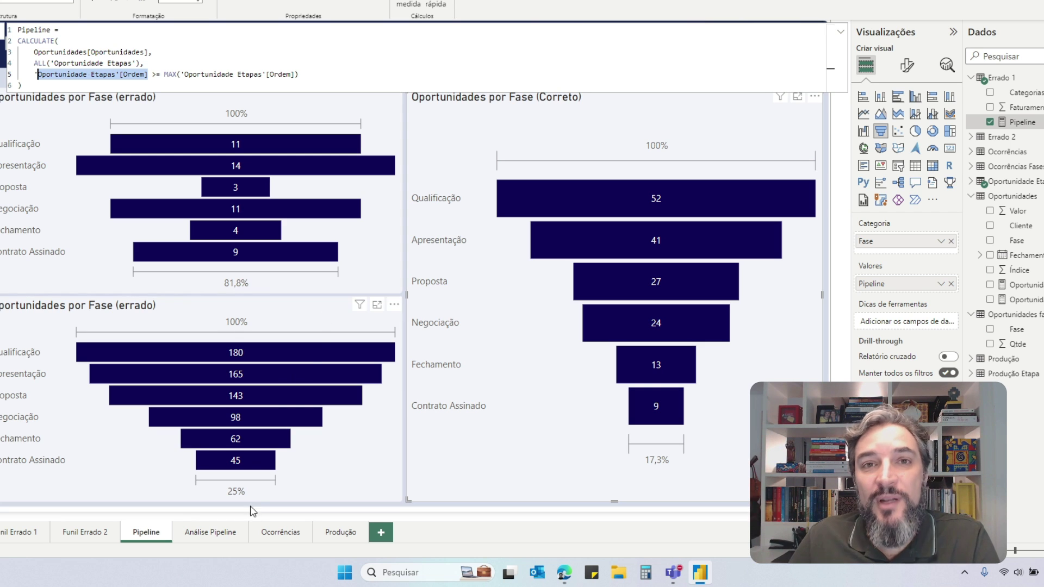
# - Show the Ocorrências page and inspect the Encerrado and Aberto bars and the fields of the Ocorrências por Status funnel
pyautogui.click(279, 535)
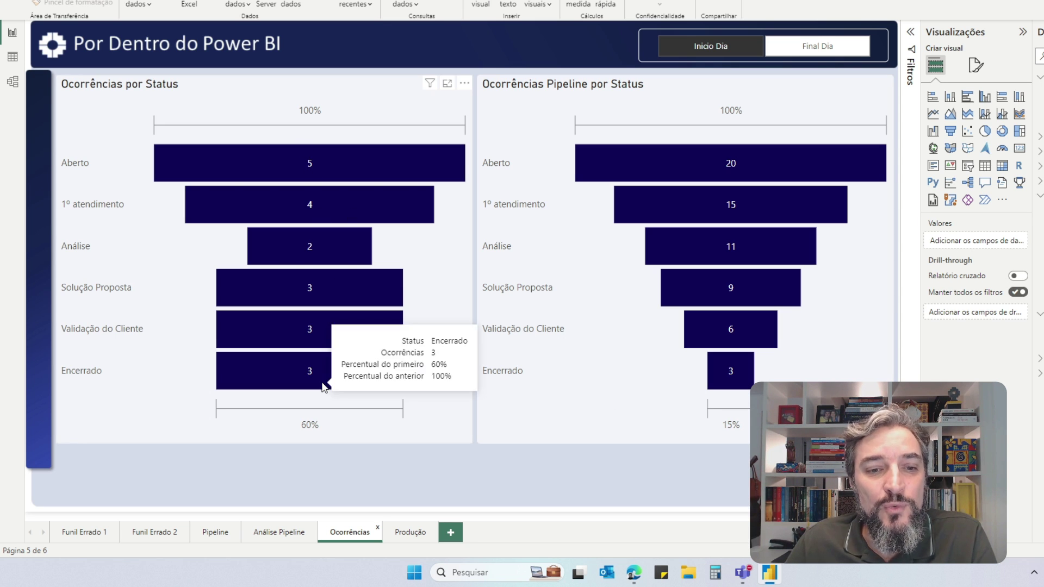
pyautogui.moveTo(326, 166)
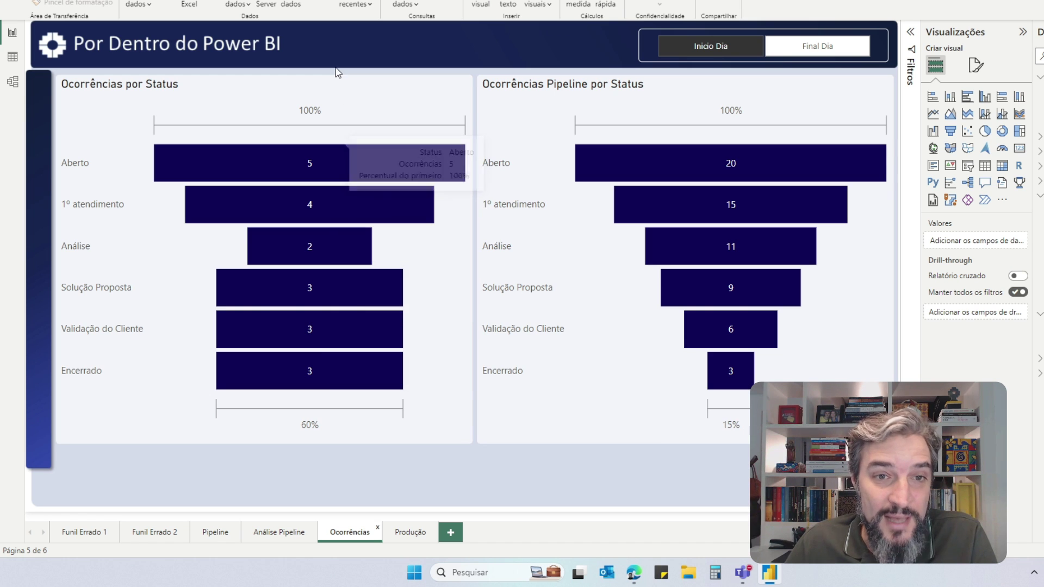
pyautogui.click(343, 95)
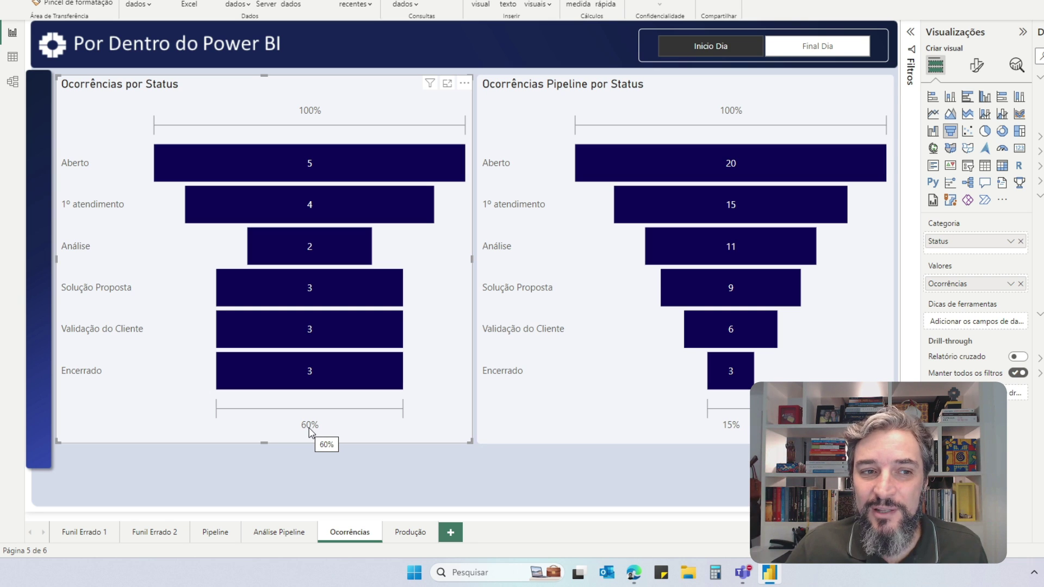
# - Filter the Ocorrências page to Final Dia, compare the Ocorrências Pipeline por Status bars, and return the filter to Inicio Dia
pyautogui.moveTo(339, 161)
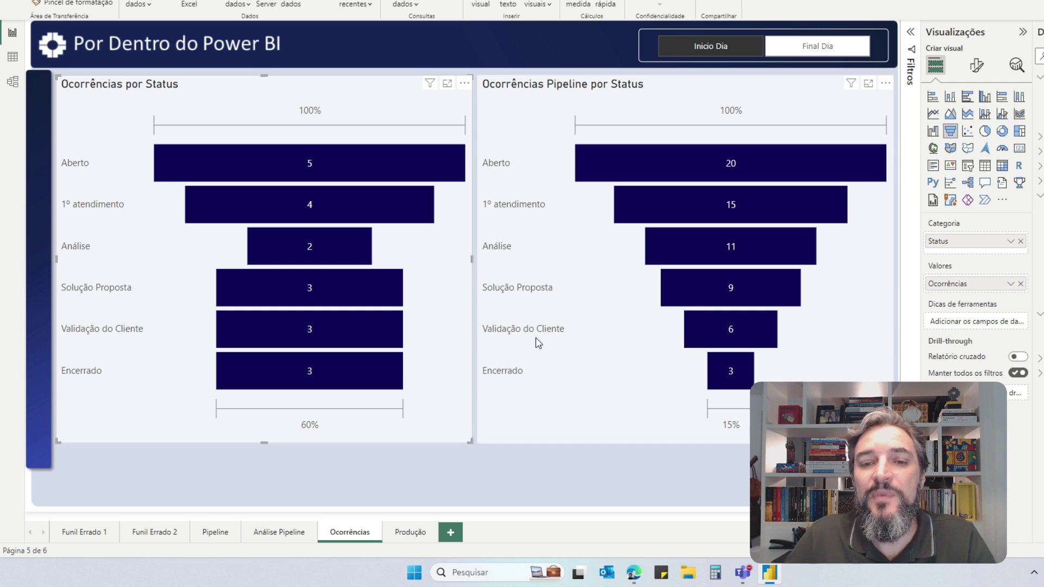
pyautogui.moveTo(729, 371)
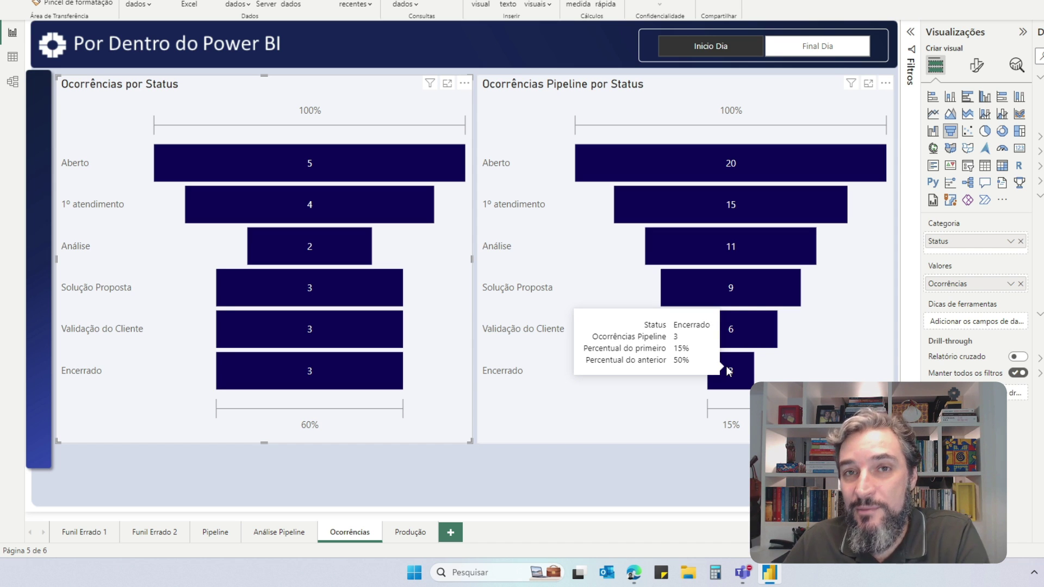
pyautogui.click(834, 47)
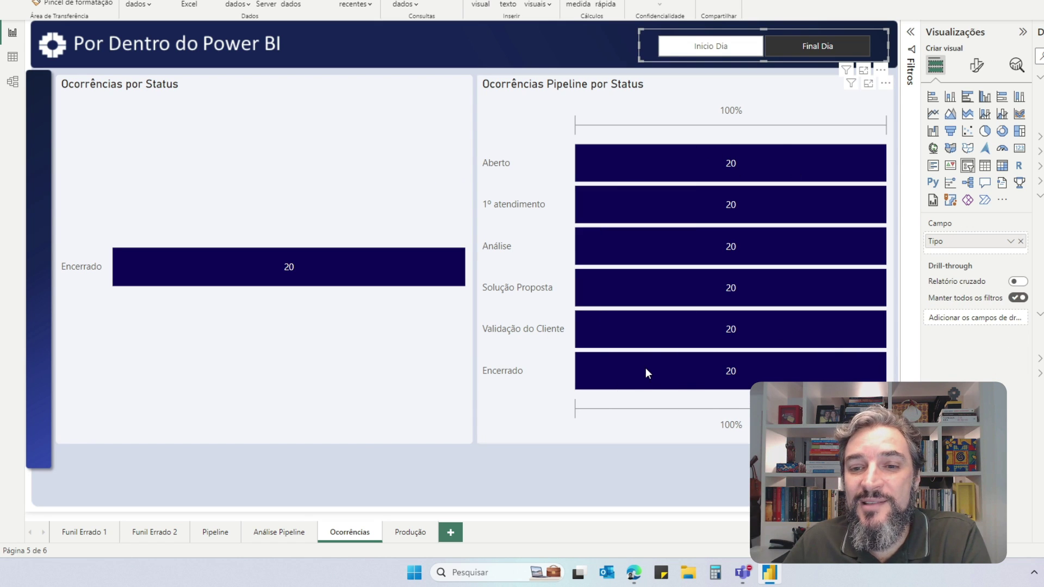
pyautogui.moveTo(647, 368)
pyautogui.moveTo(743, 154)
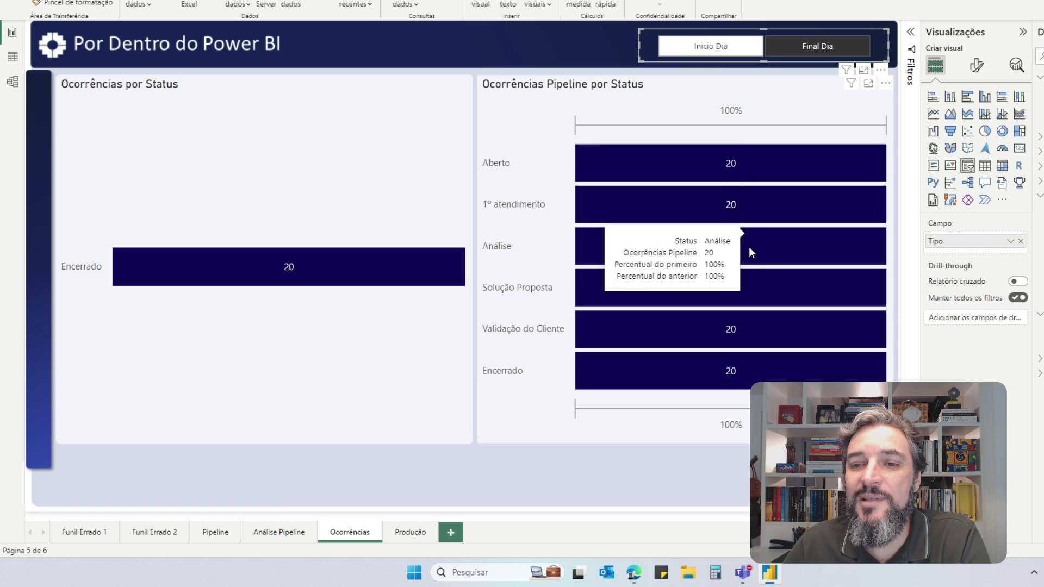
pyautogui.moveTo(754, 372)
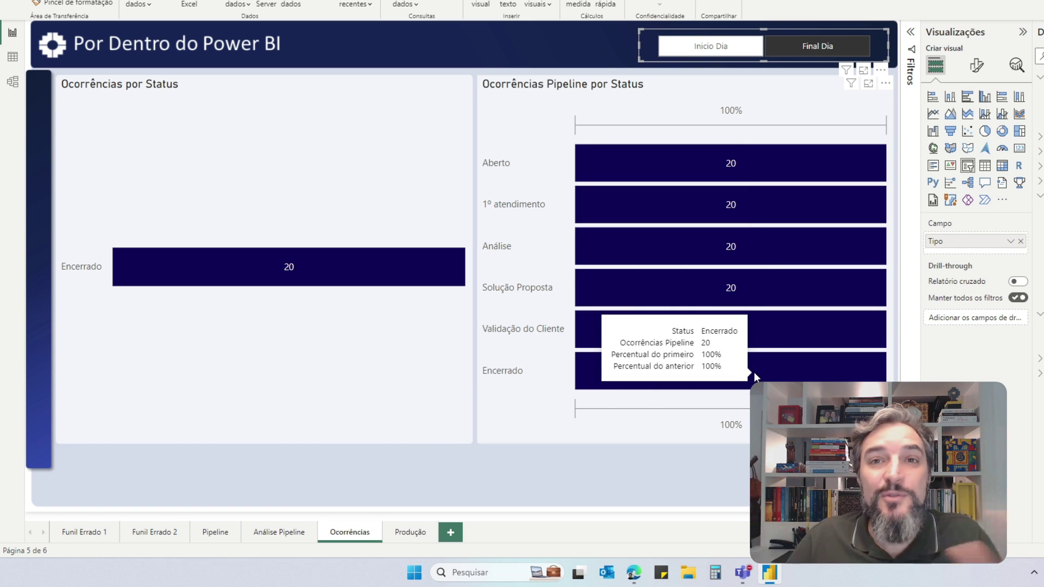
pyautogui.click(717, 45)
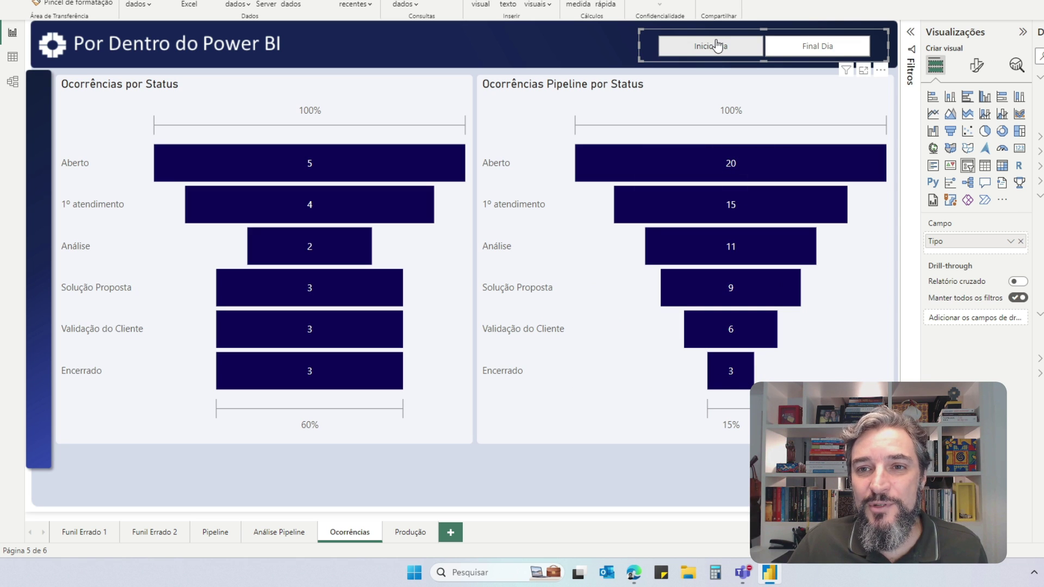
# - Show the Produção page and inspect the stage bars of Quantidade Produzir por Etapa and the fields of the pipeline funnel
pyautogui.click(418, 533)
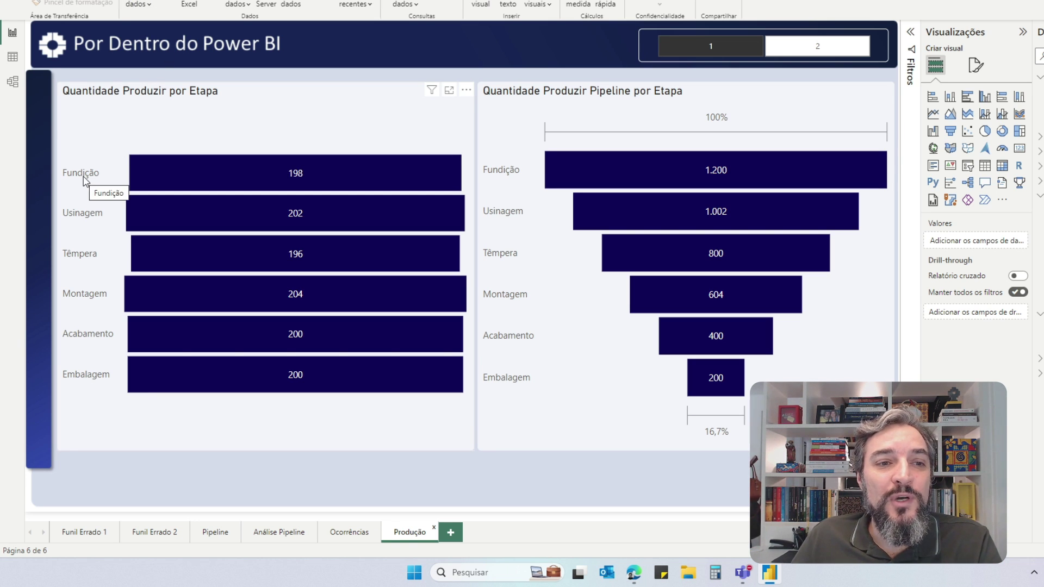
pyautogui.moveTo(297, 188)
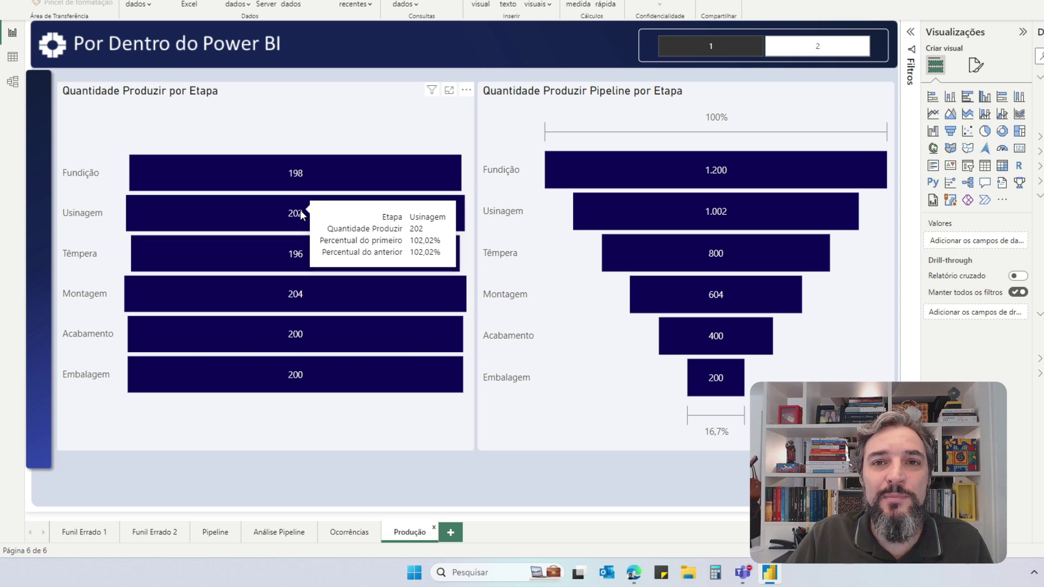
pyautogui.moveTo(302, 243)
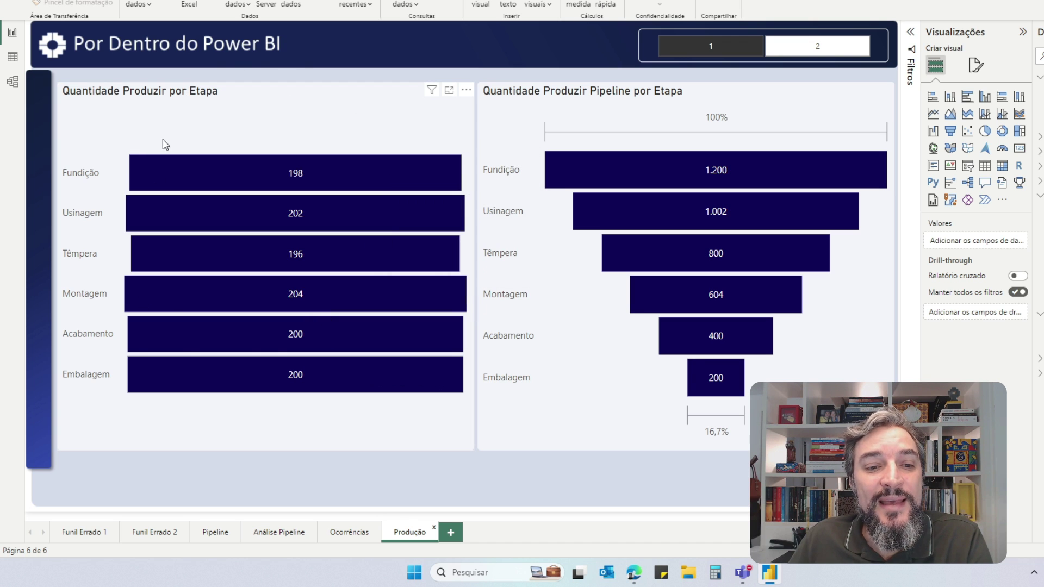
pyautogui.moveTo(186, 350)
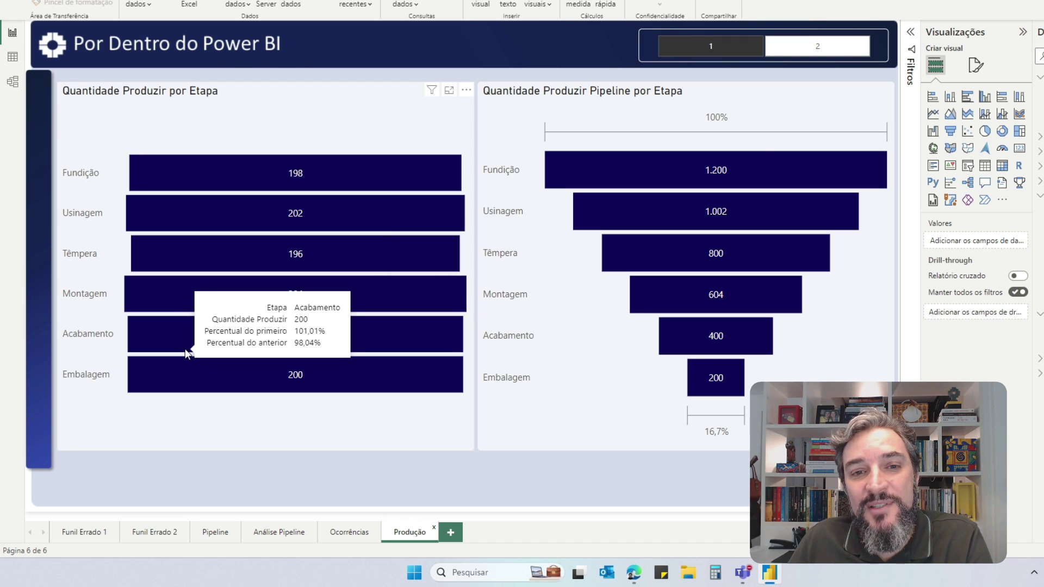
pyautogui.click(750, 94)
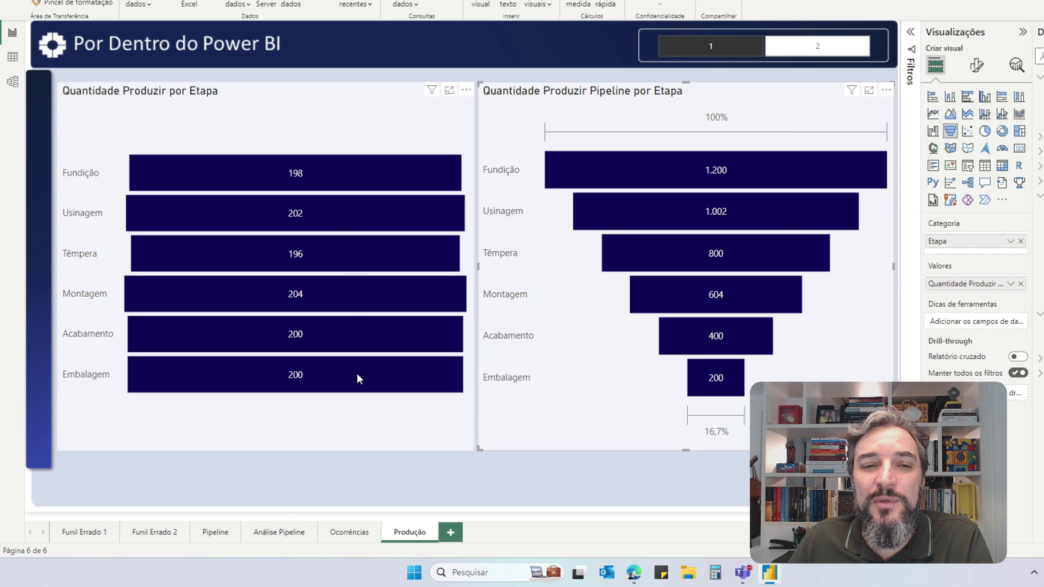
# - Try the Quantidade Produzir por Etapa funnel as a stacked bar chart, and restore it to a funnel chart
pyautogui.moveTo(357, 374)
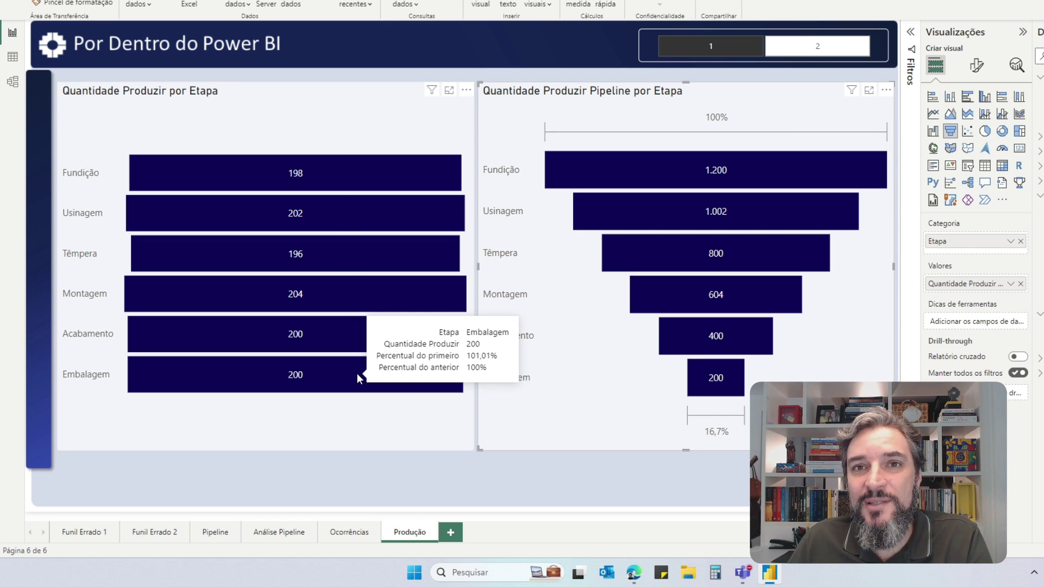
pyautogui.click(356, 373)
pyautogui.click(934, 100)
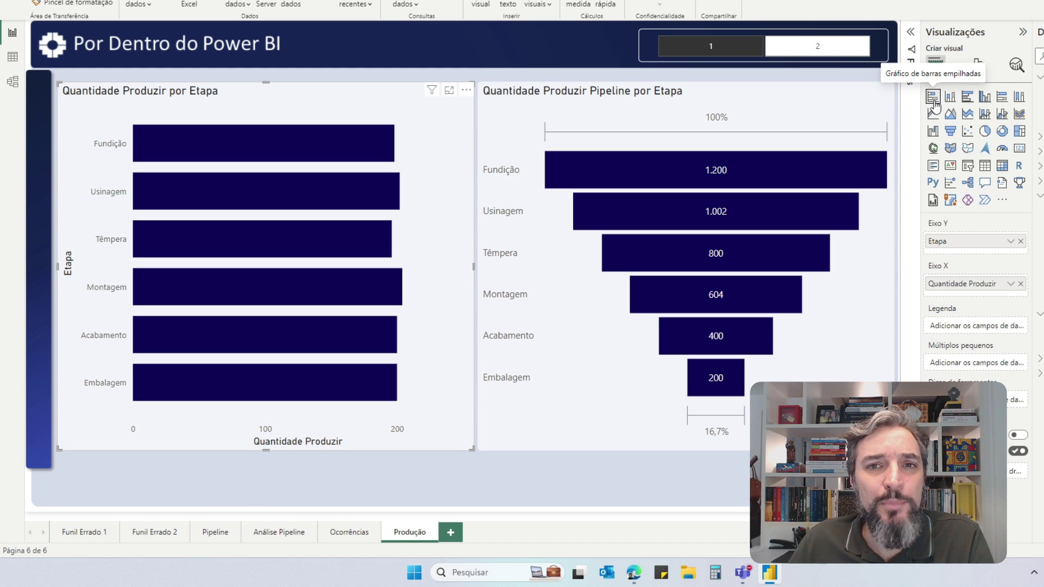
pyautogui.click(951, 133)
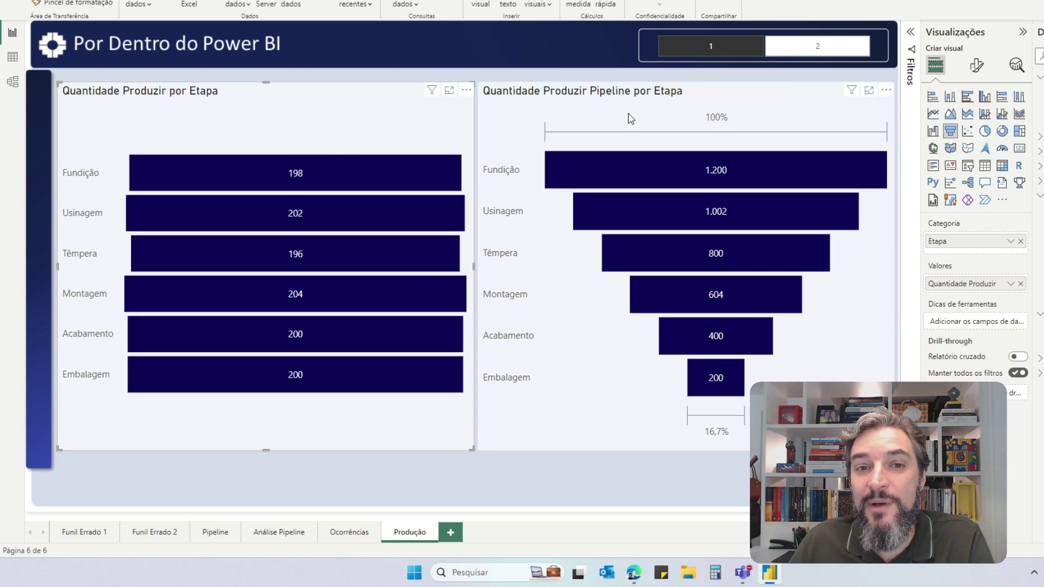
# - Turn the conversion rate labels of the Quantidade Produzir por Etapa funnel on and off again
pyautogui.click(977, 65)
pyautogui.click(1016, 227)
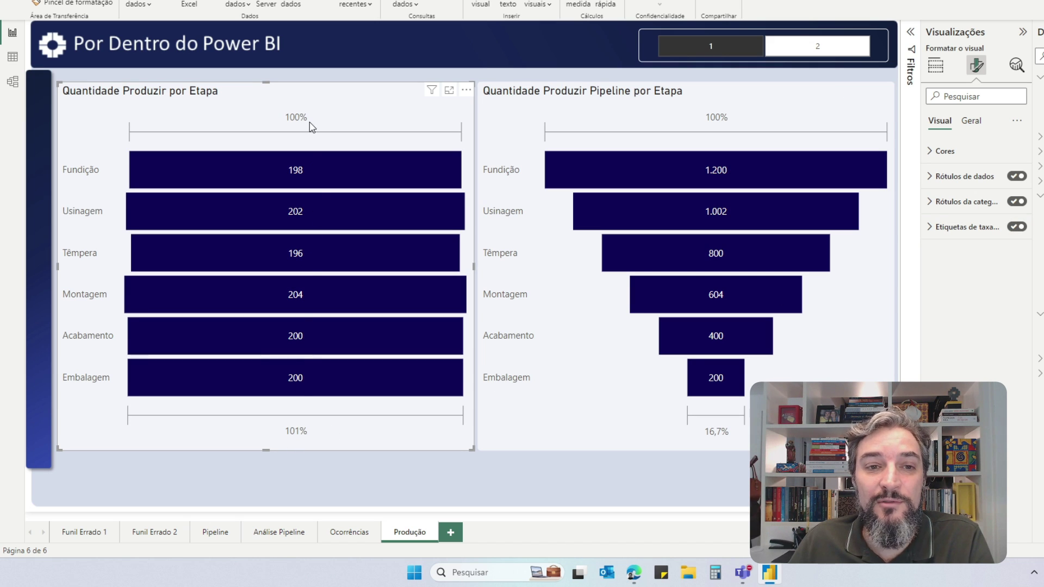
pyautogui.click(1016, 228)
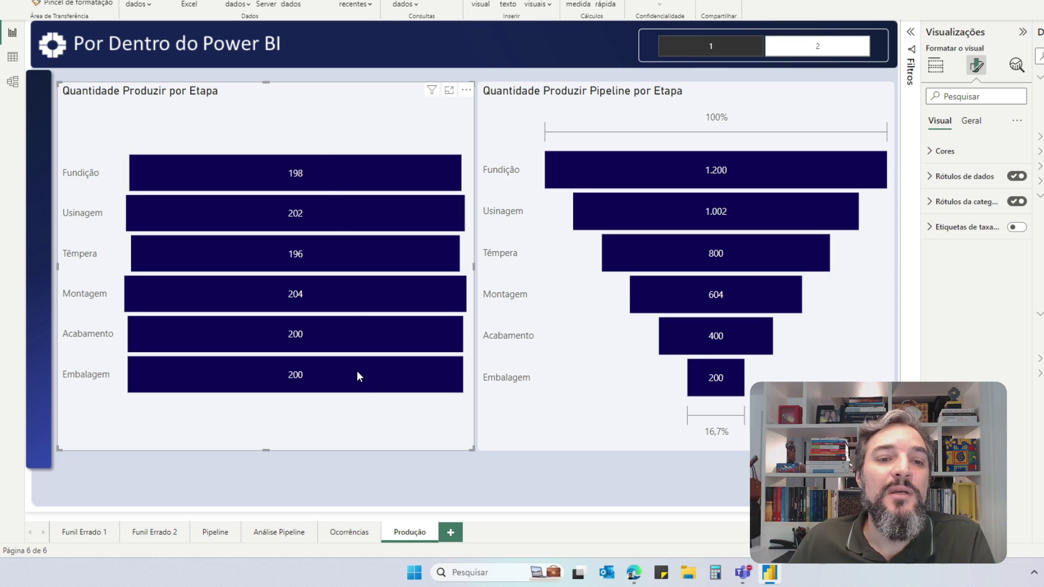
# - Filter the Produção page to option 2 and inspect the Usinagem and Têmpera bars of the Quantidade Produzir por Etapa funnel
pyautogui.moveTo(362, 396)
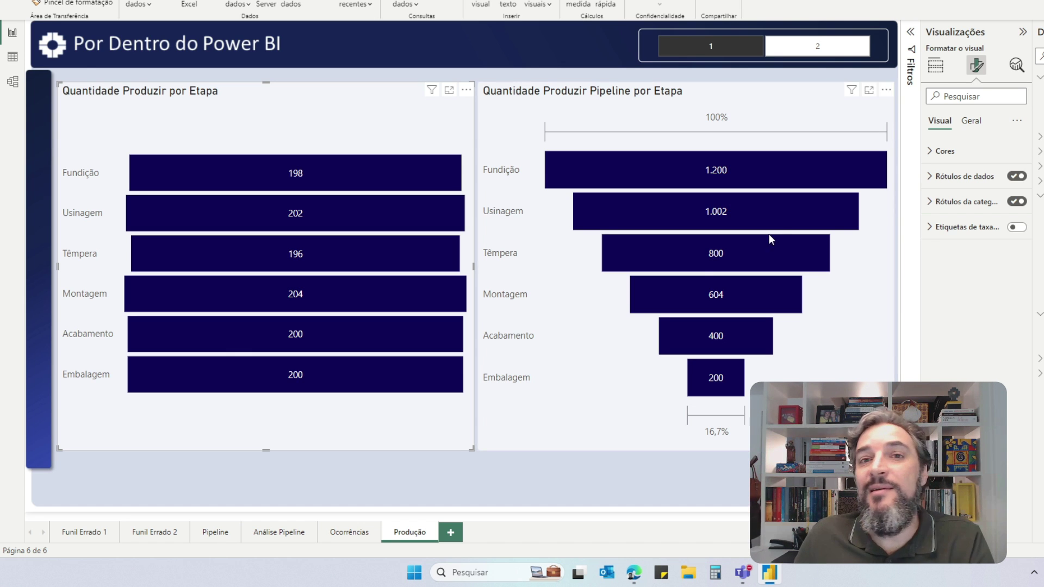
pyautogui.click(797, 50)
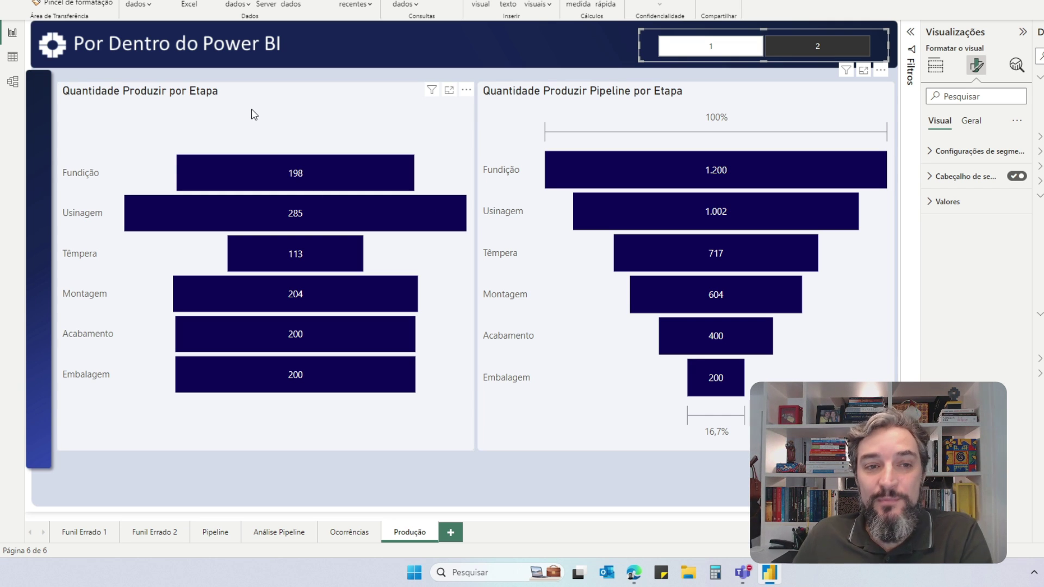
pyautogui.moveTo(327, 276)
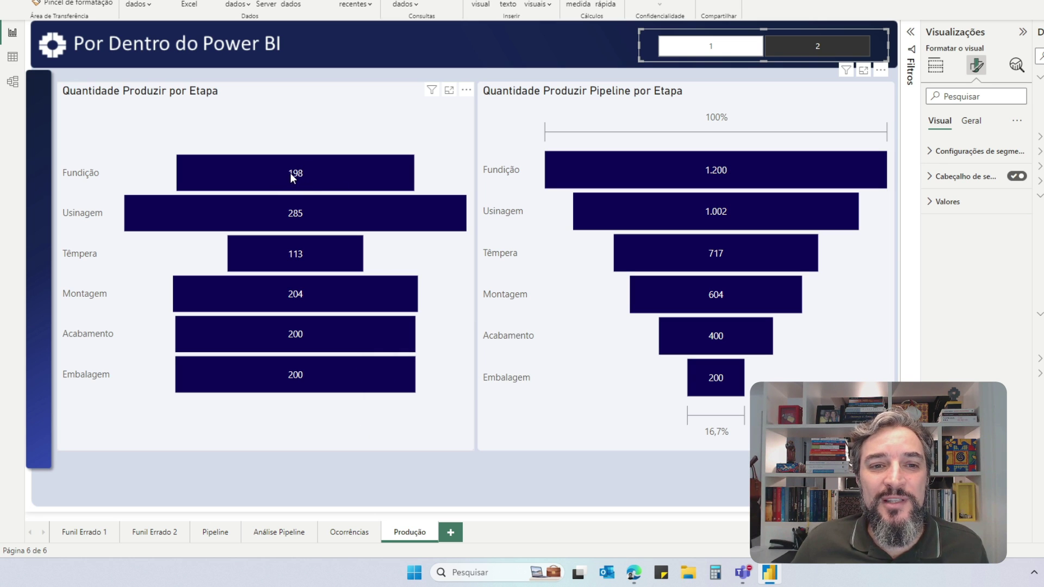
pyautogui.moveTo(289, 200)
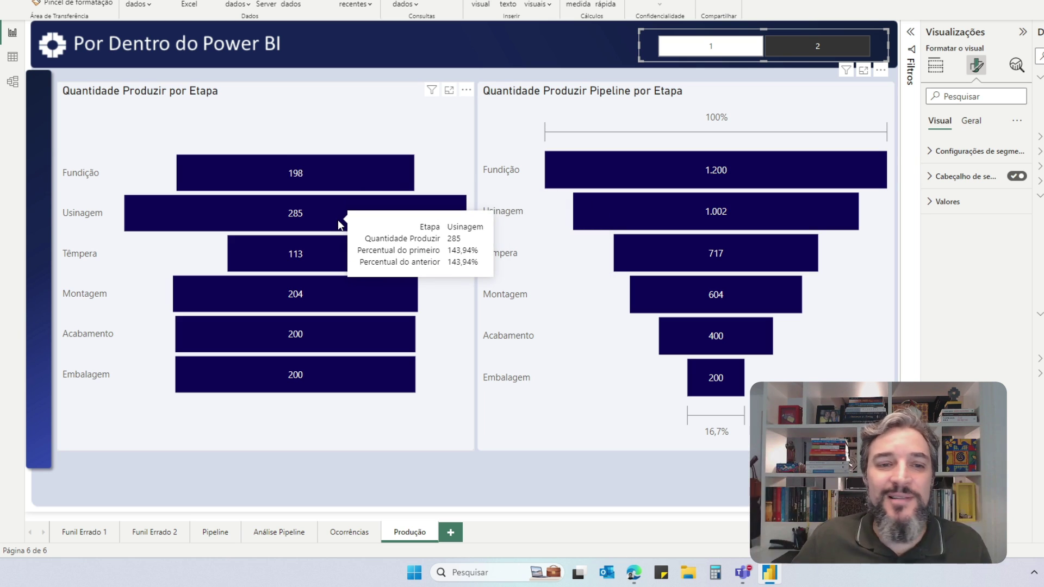
pyautogui.moveTo(321, 369)
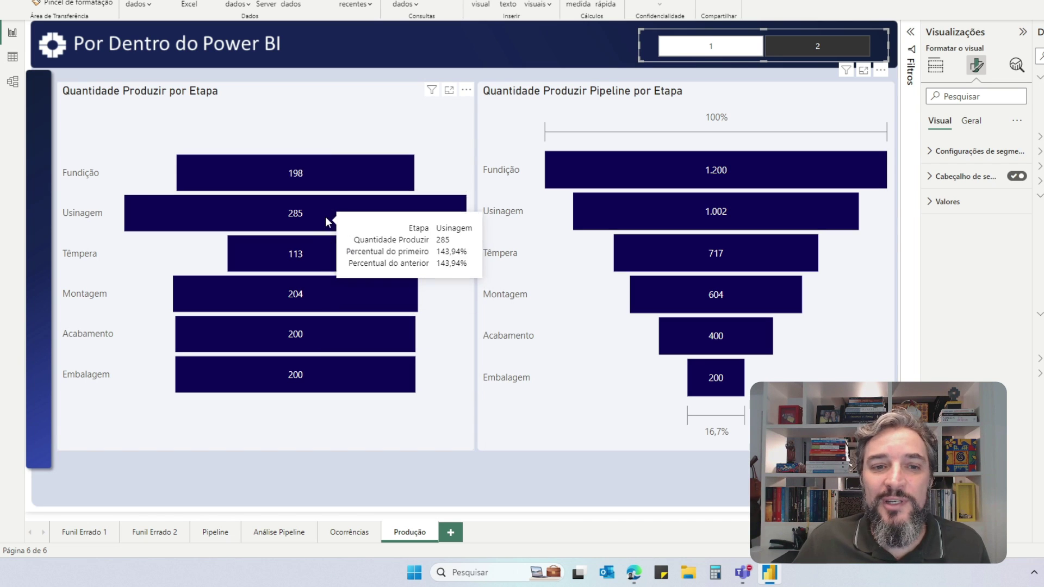